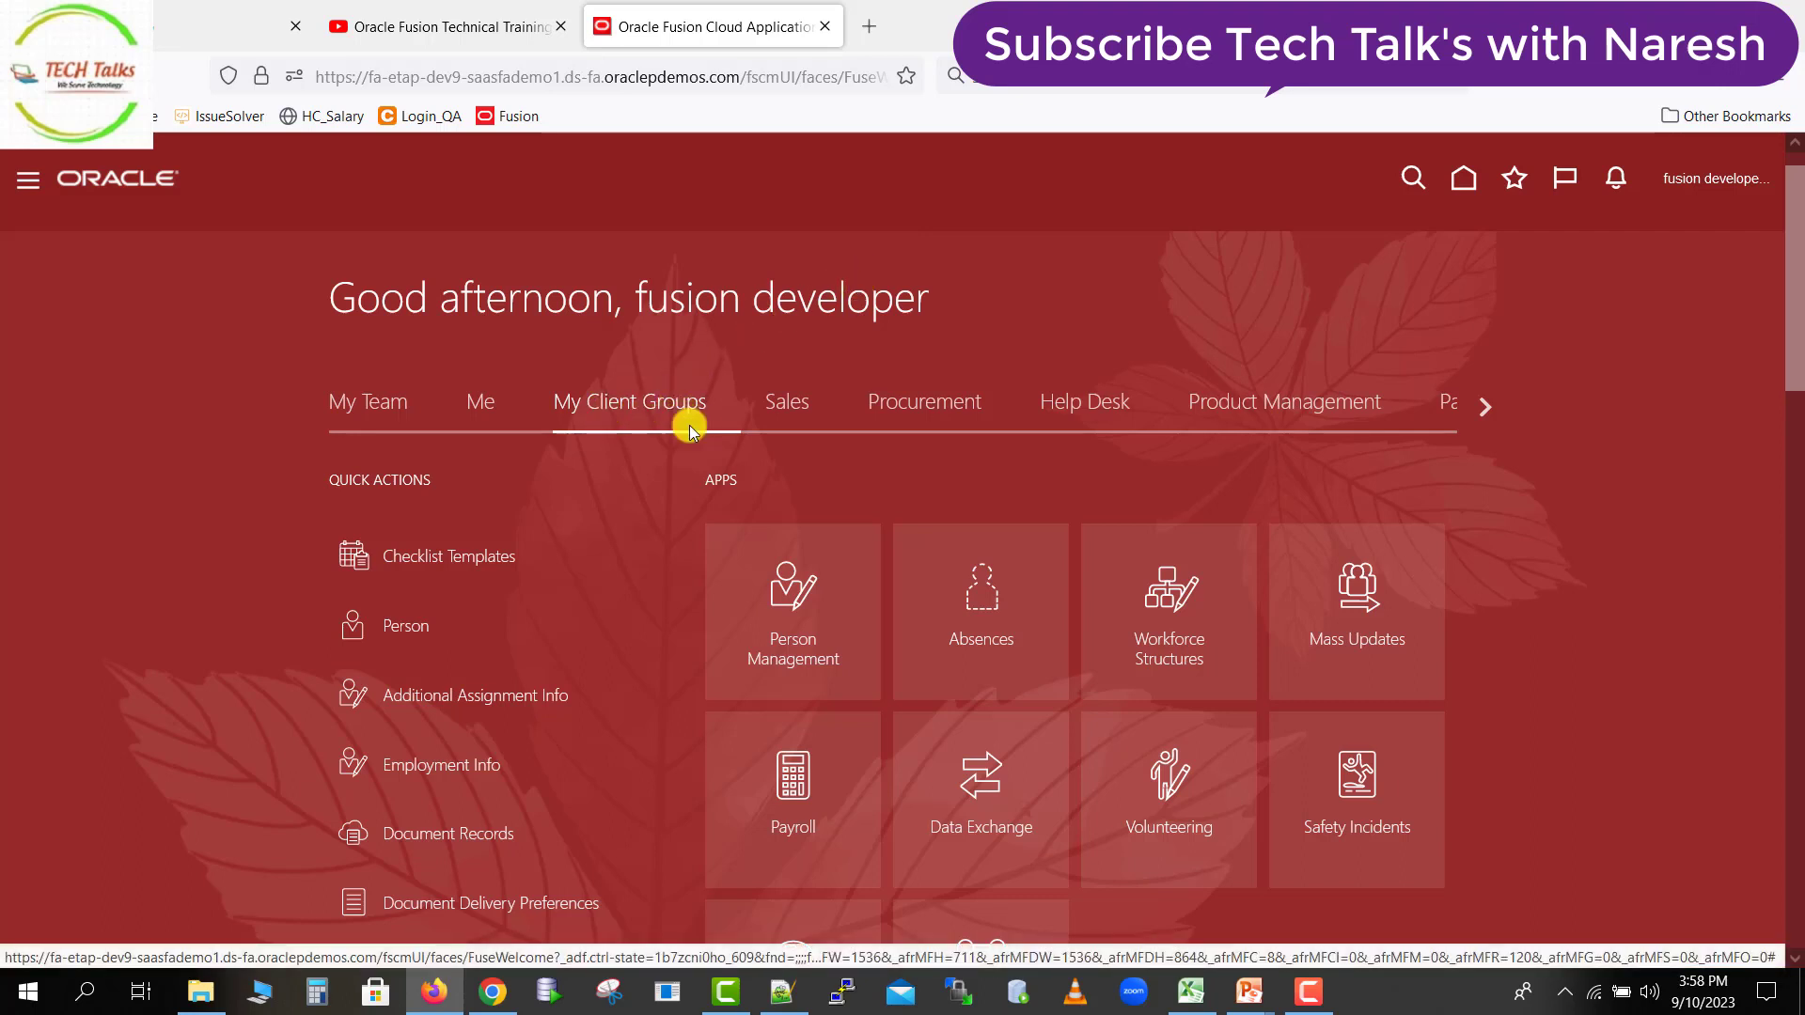
Open Data Exchange and review the Recent Spreadsheet Loads page of the HCM Spreadsheet Data Loader.
left_click(992, 806)
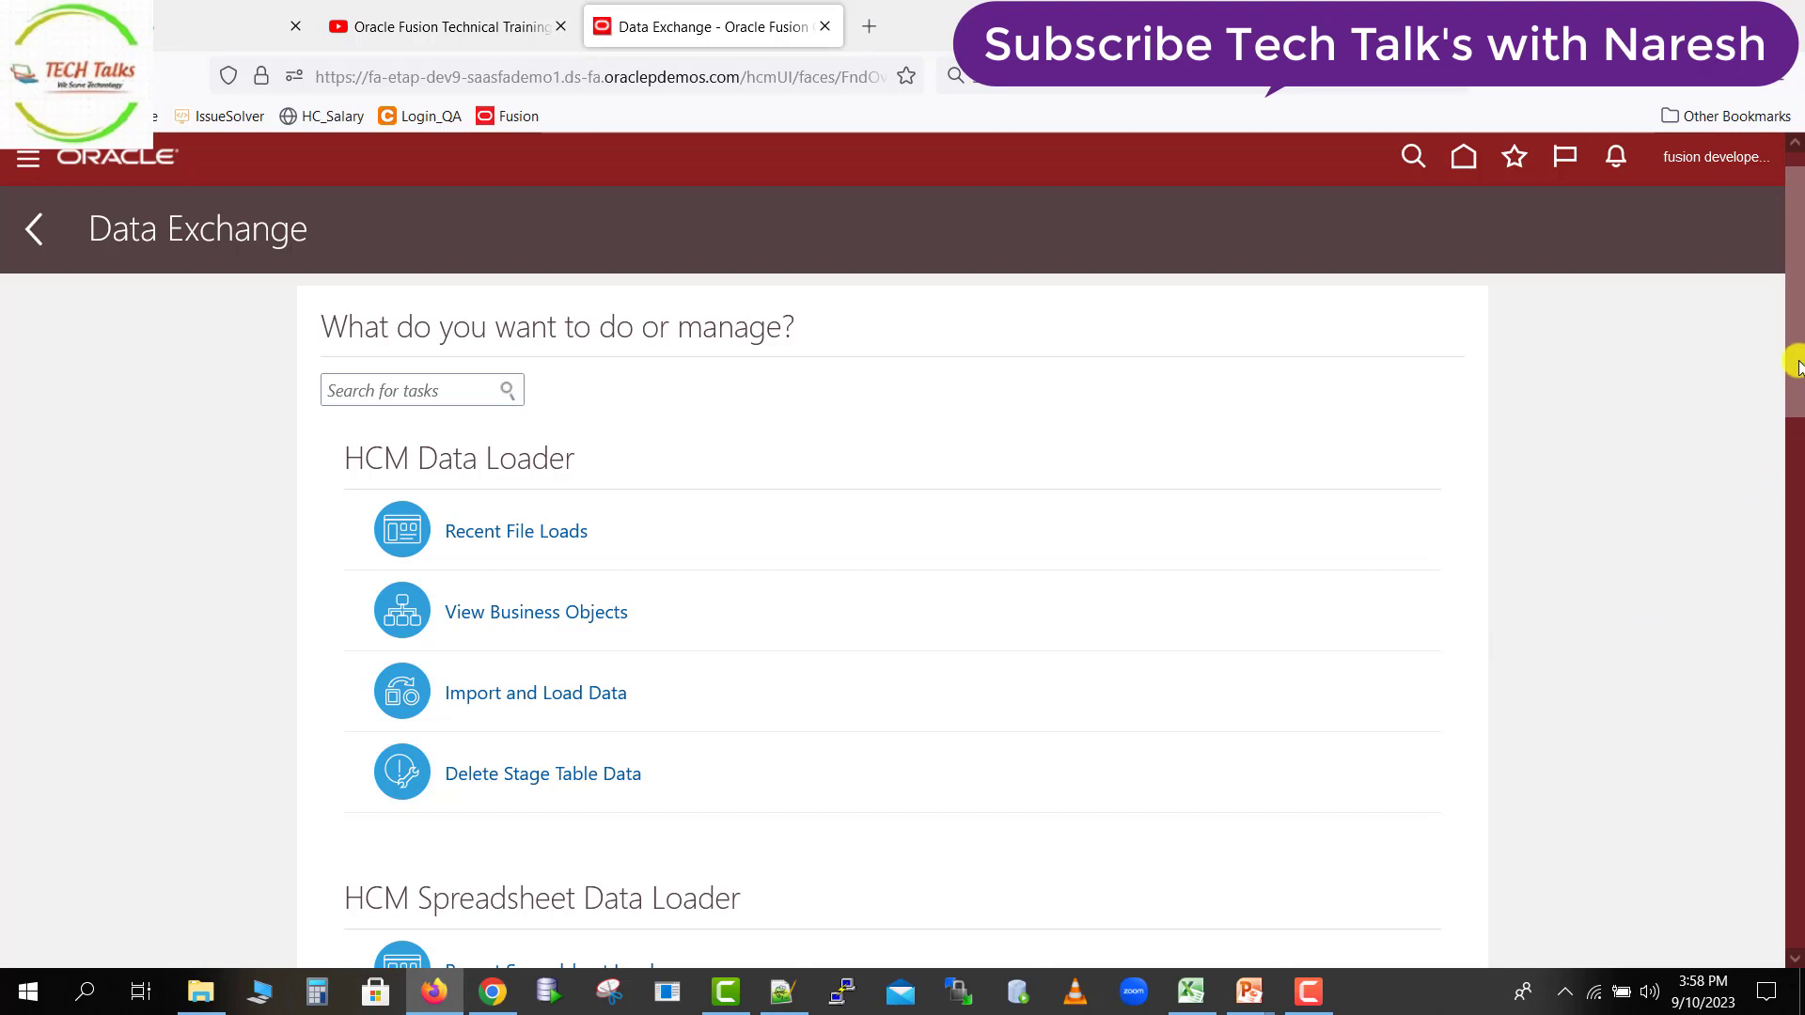
left_click_drag(1795, 366, 1794, 457)
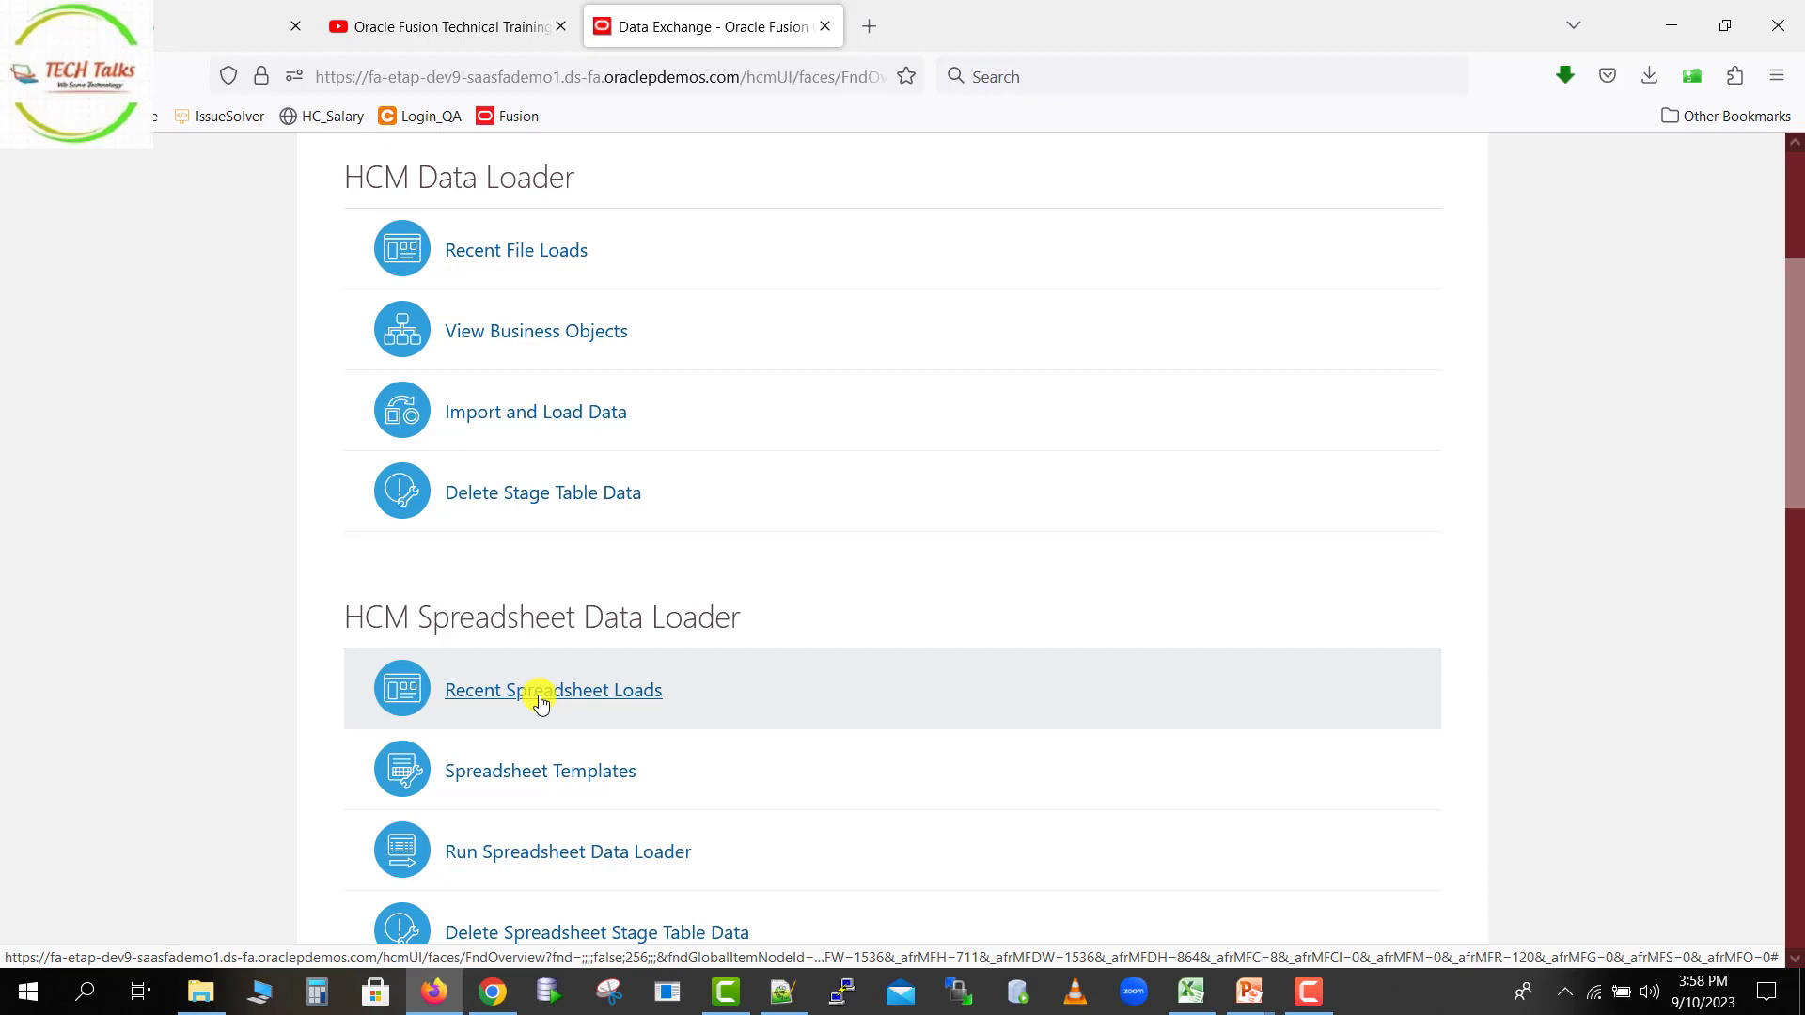
left_click(486, 700)
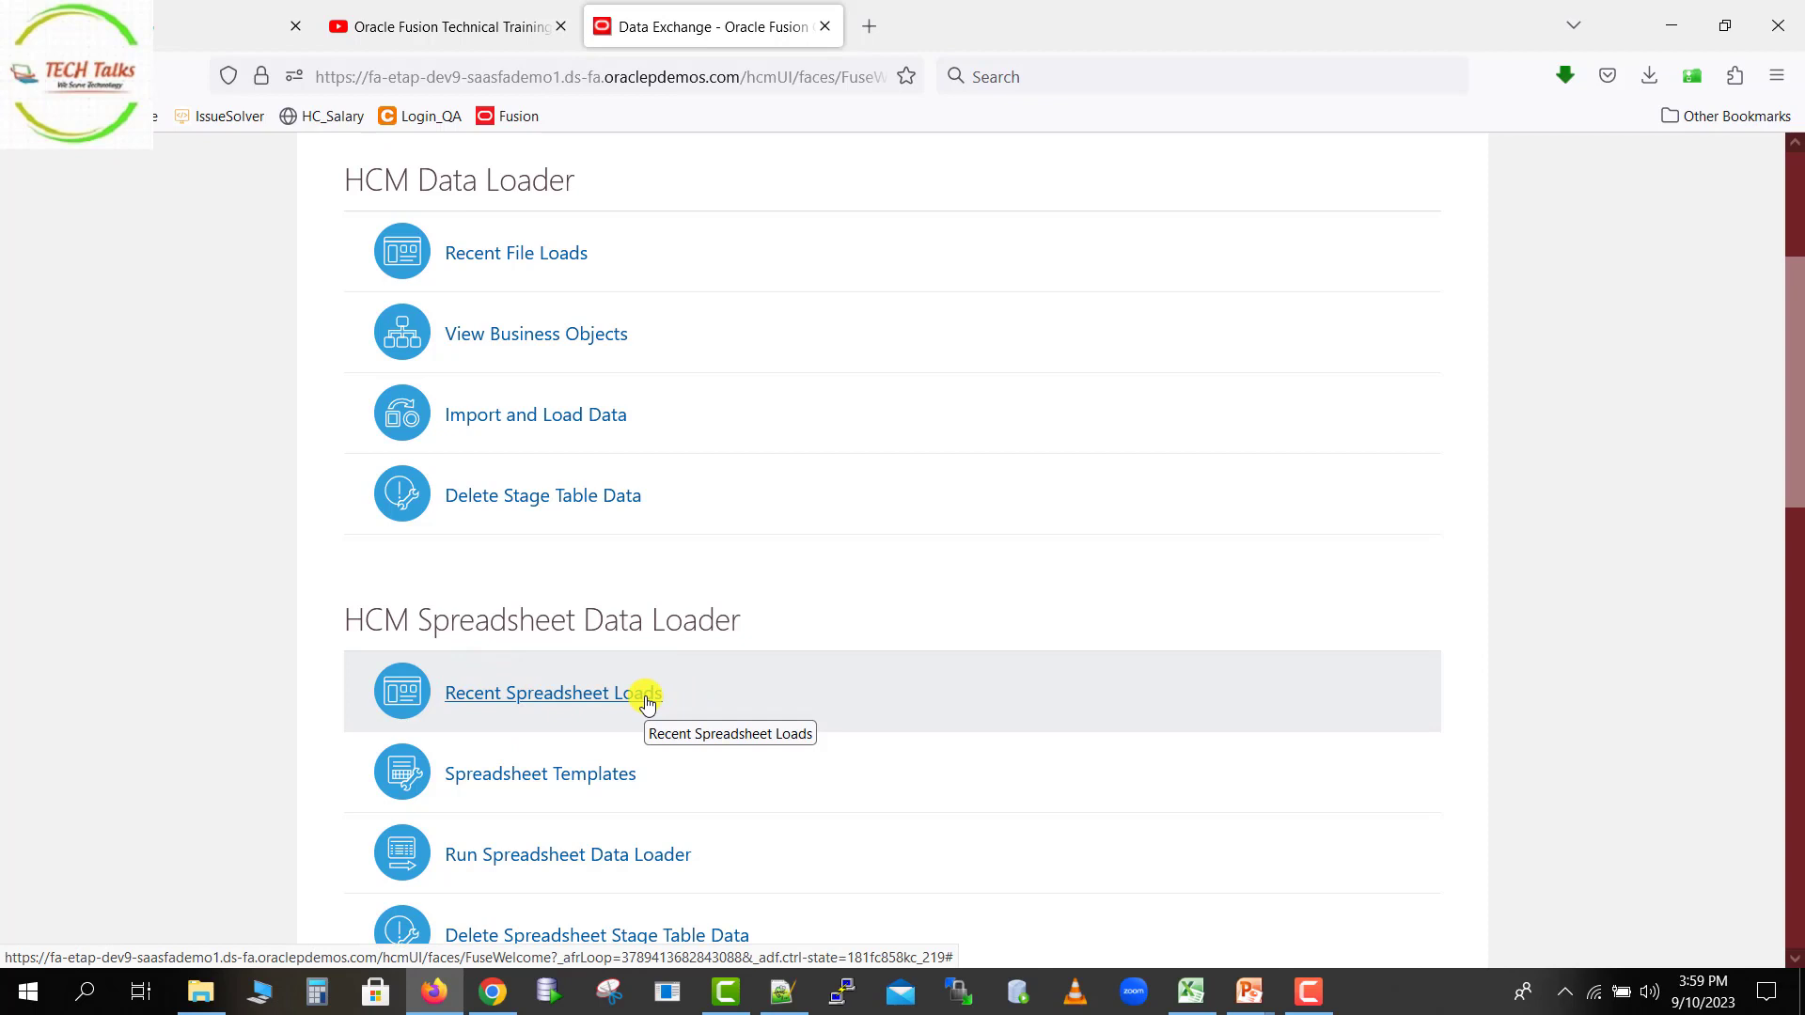
left_click(647, 701)
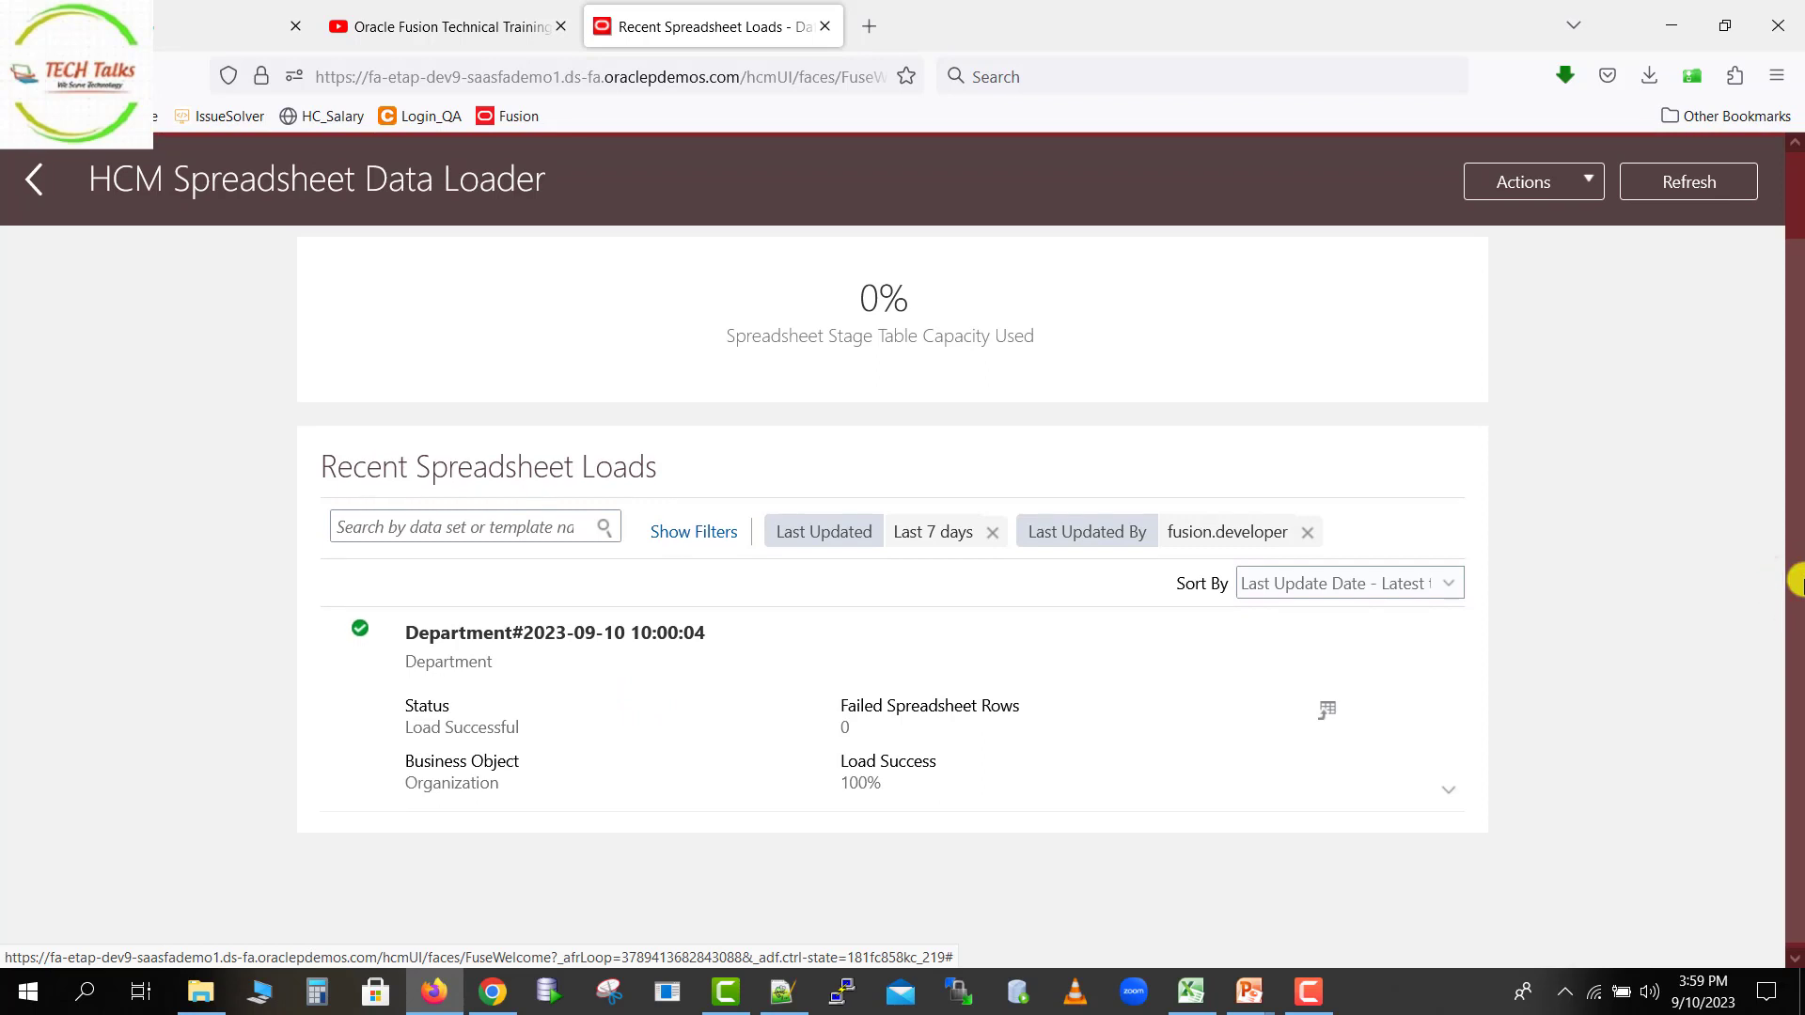
left_click_drag(1804, 580, 1804, 576)
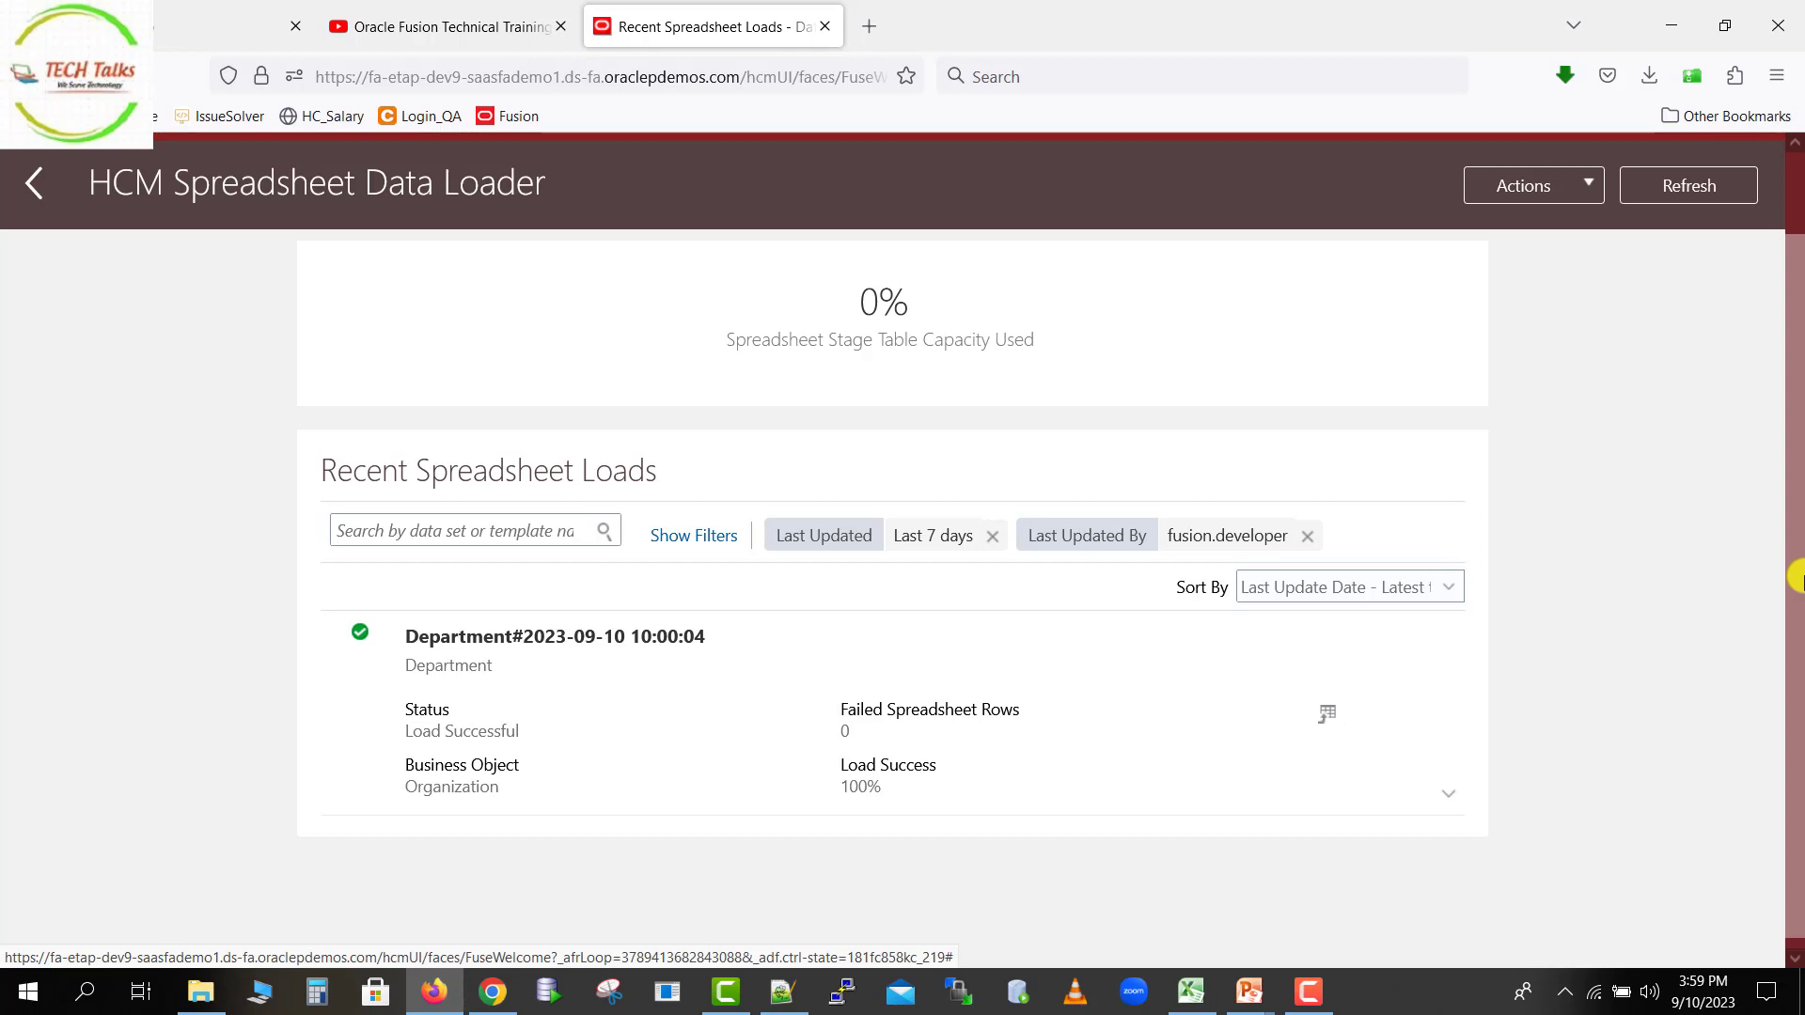
left_click(1799, 479)
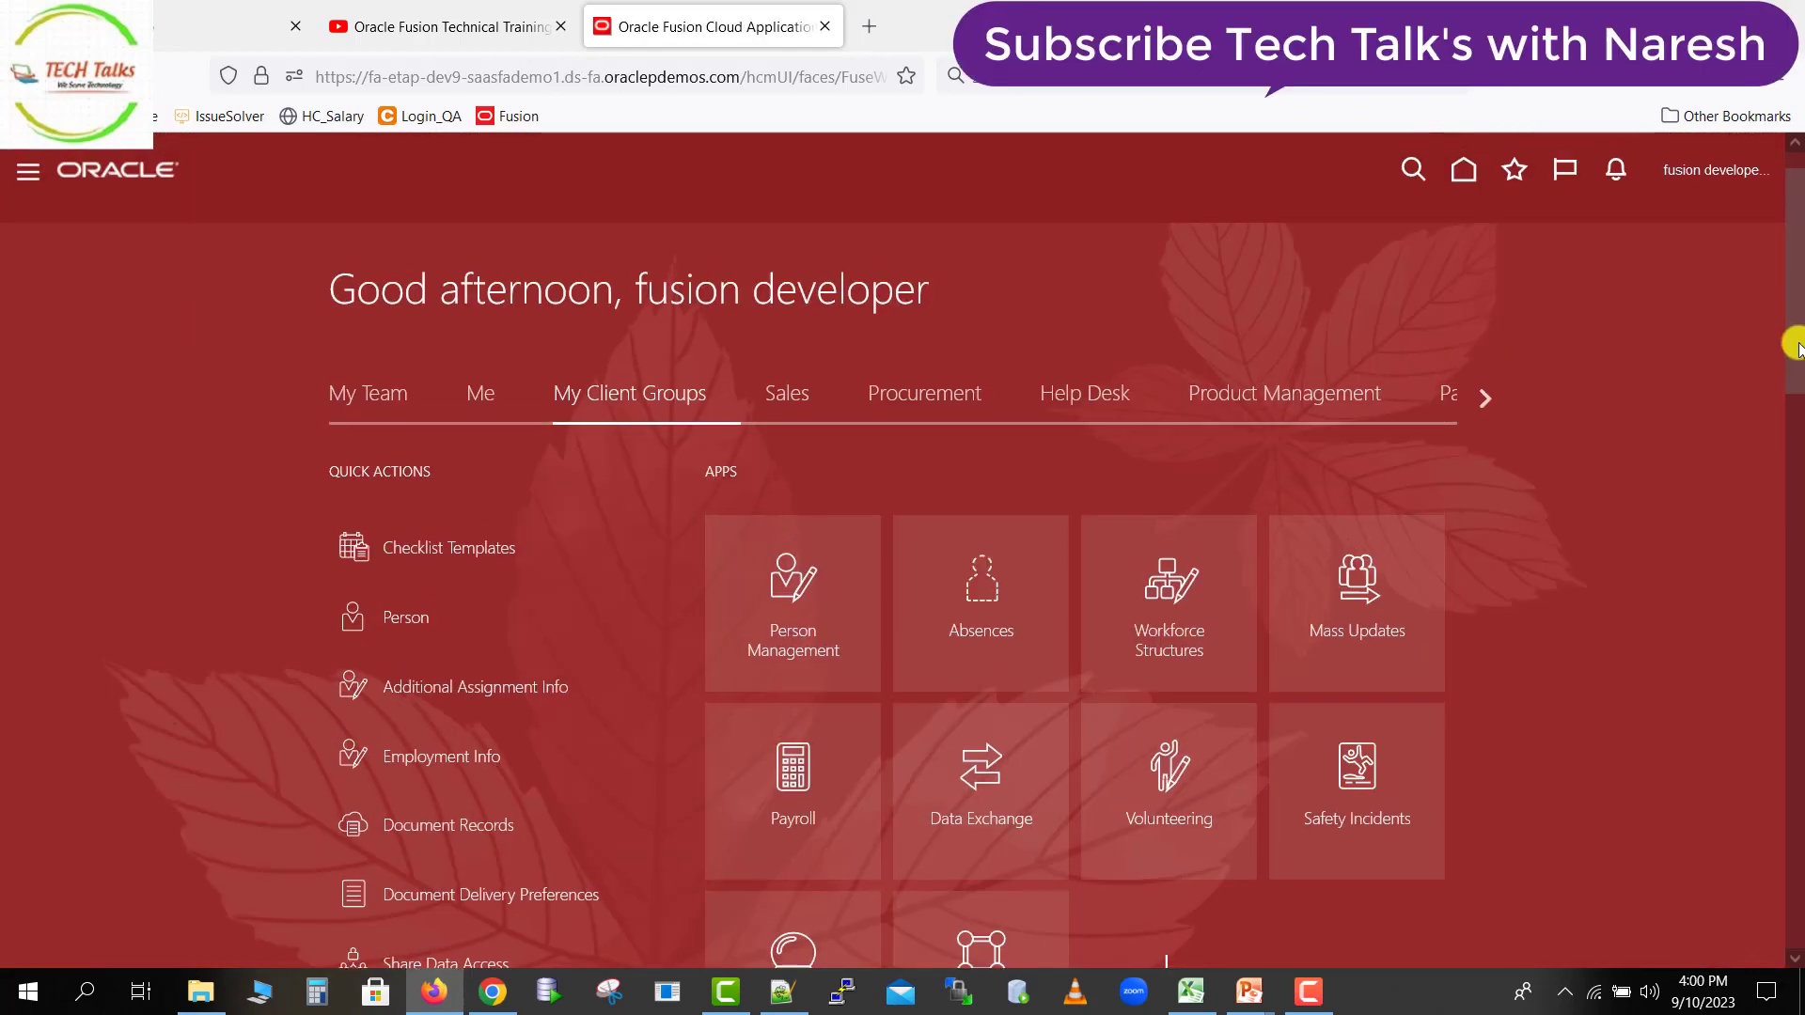
Open Setup and Maintenance and bring up its task search from the tasks panel.
left_click(1740, 181)
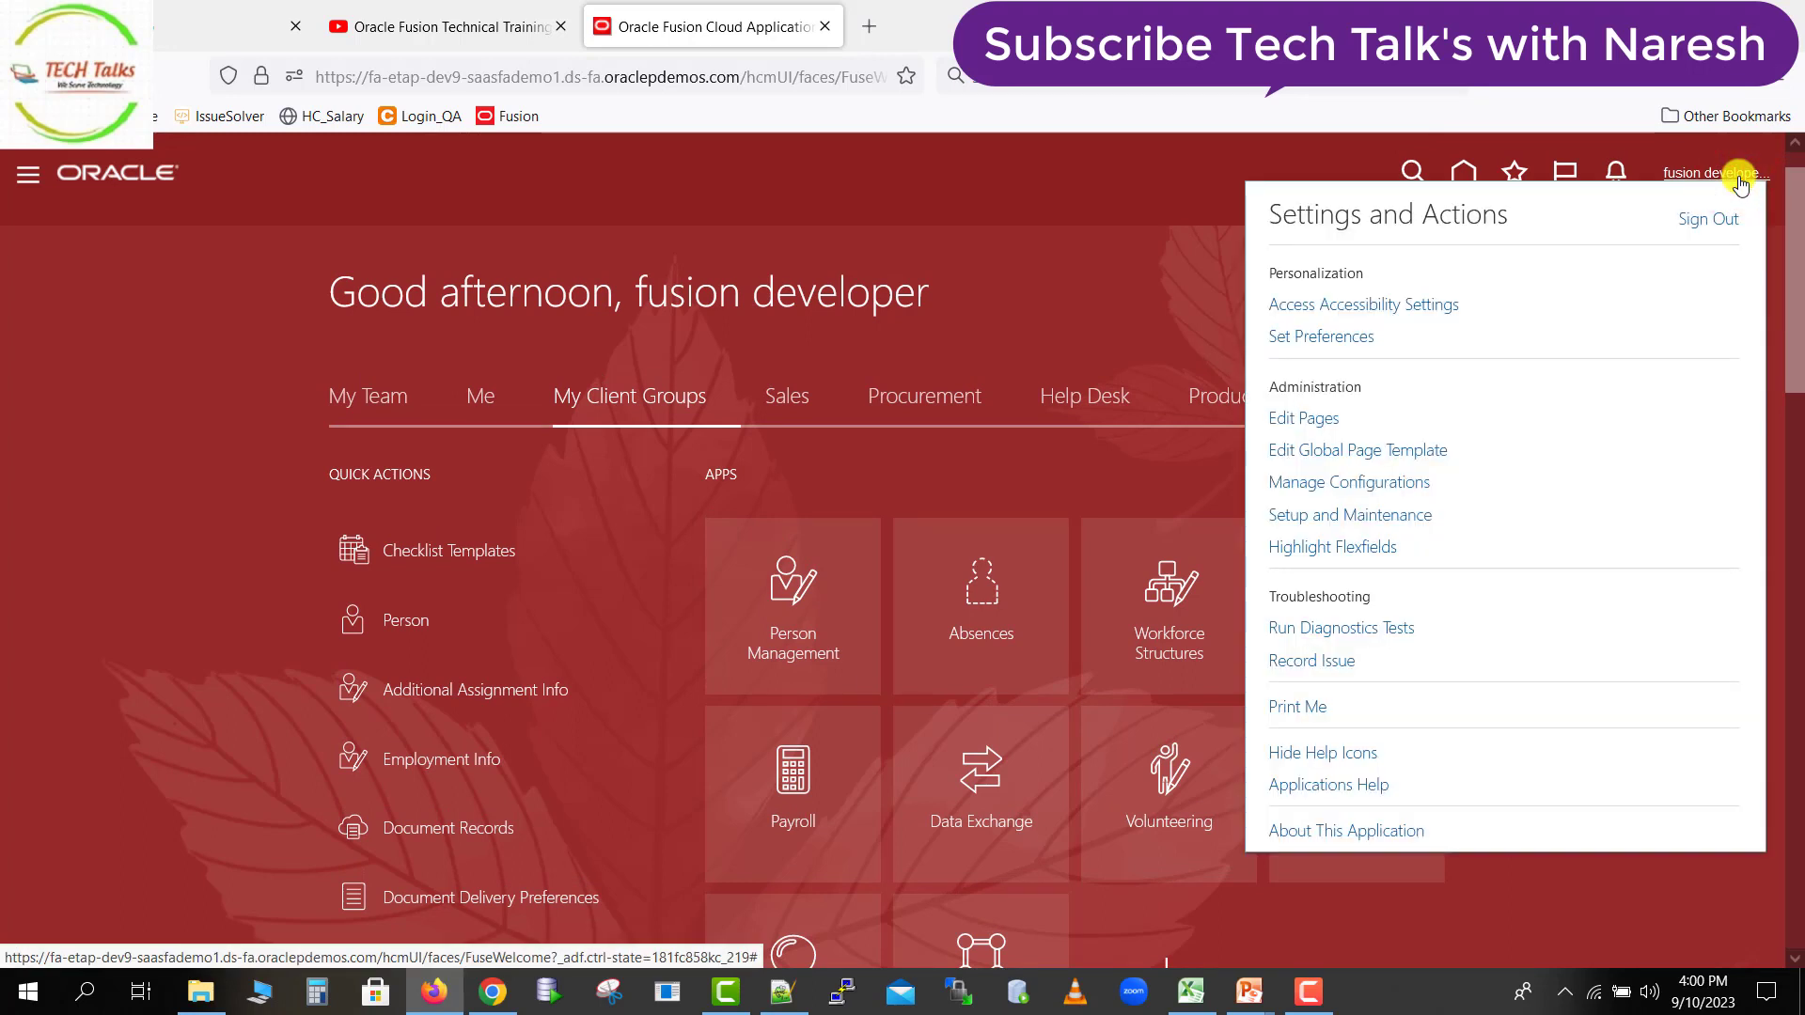
left_click(1340, 517)
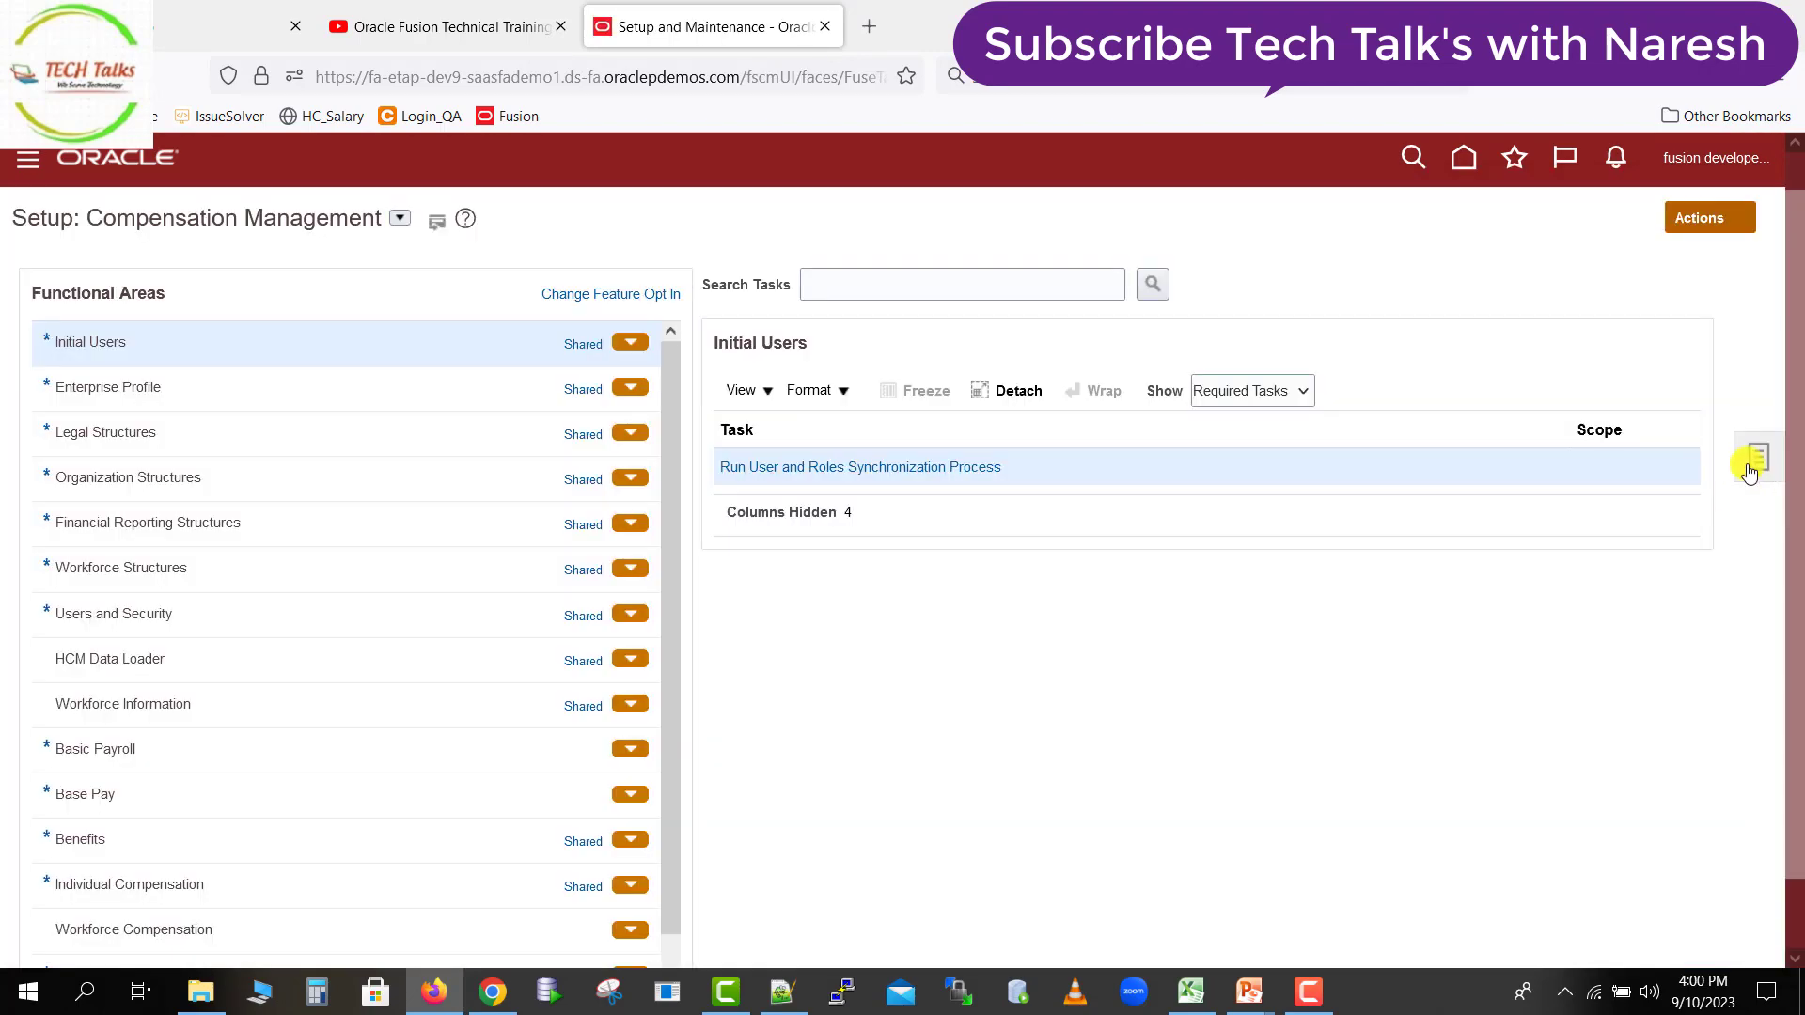
left_click(1757, 460)
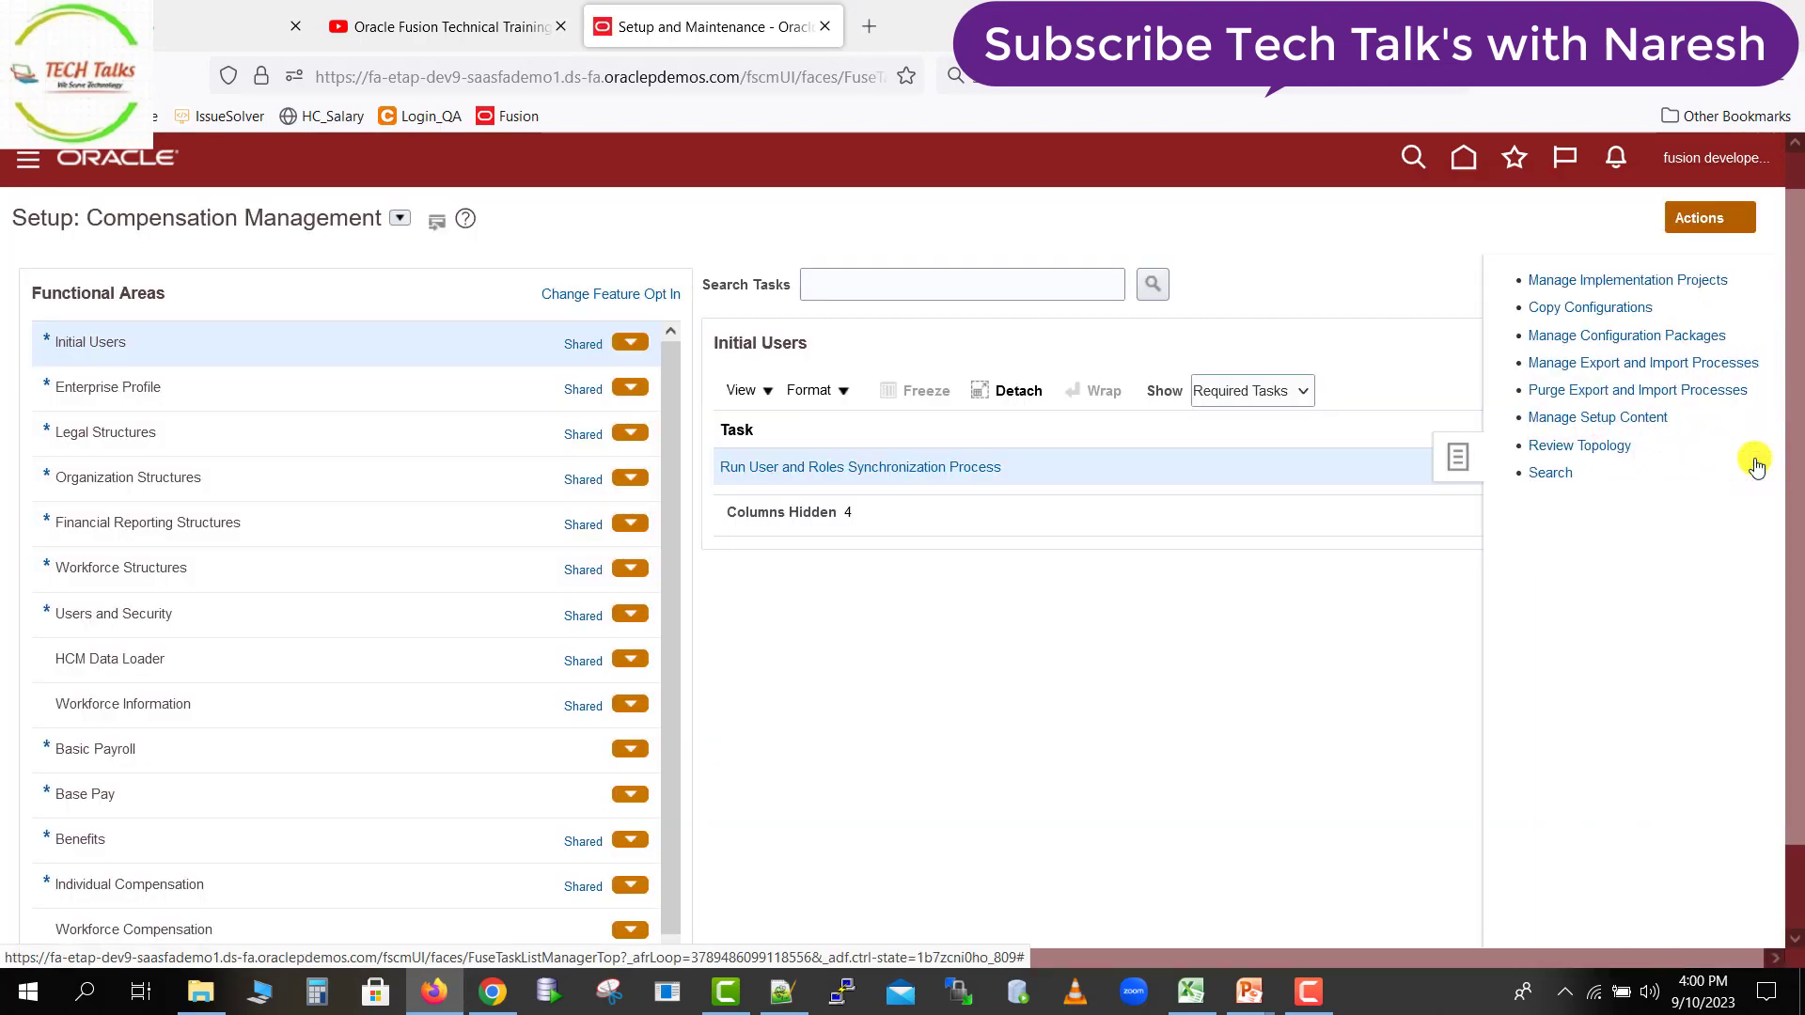
left_click(1550, 477)
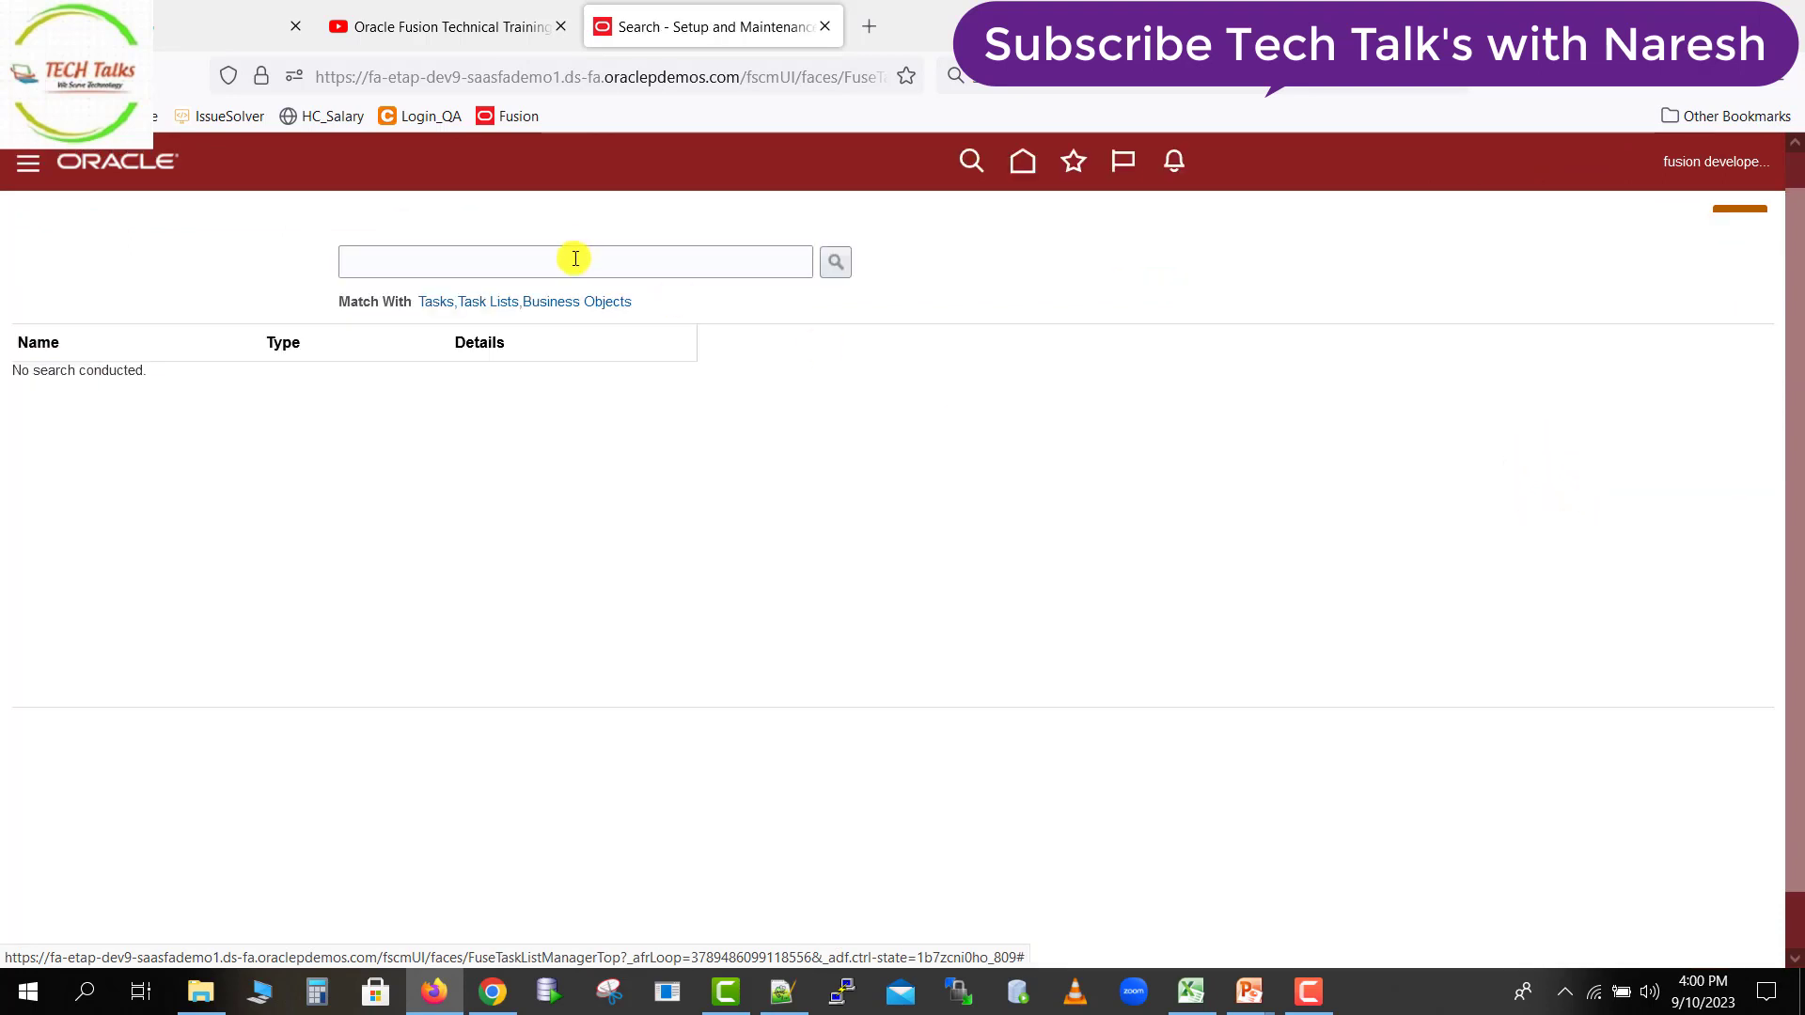
Search tasks for "manage Dep" and open the Manage Departments task.
left_click(574, 261)
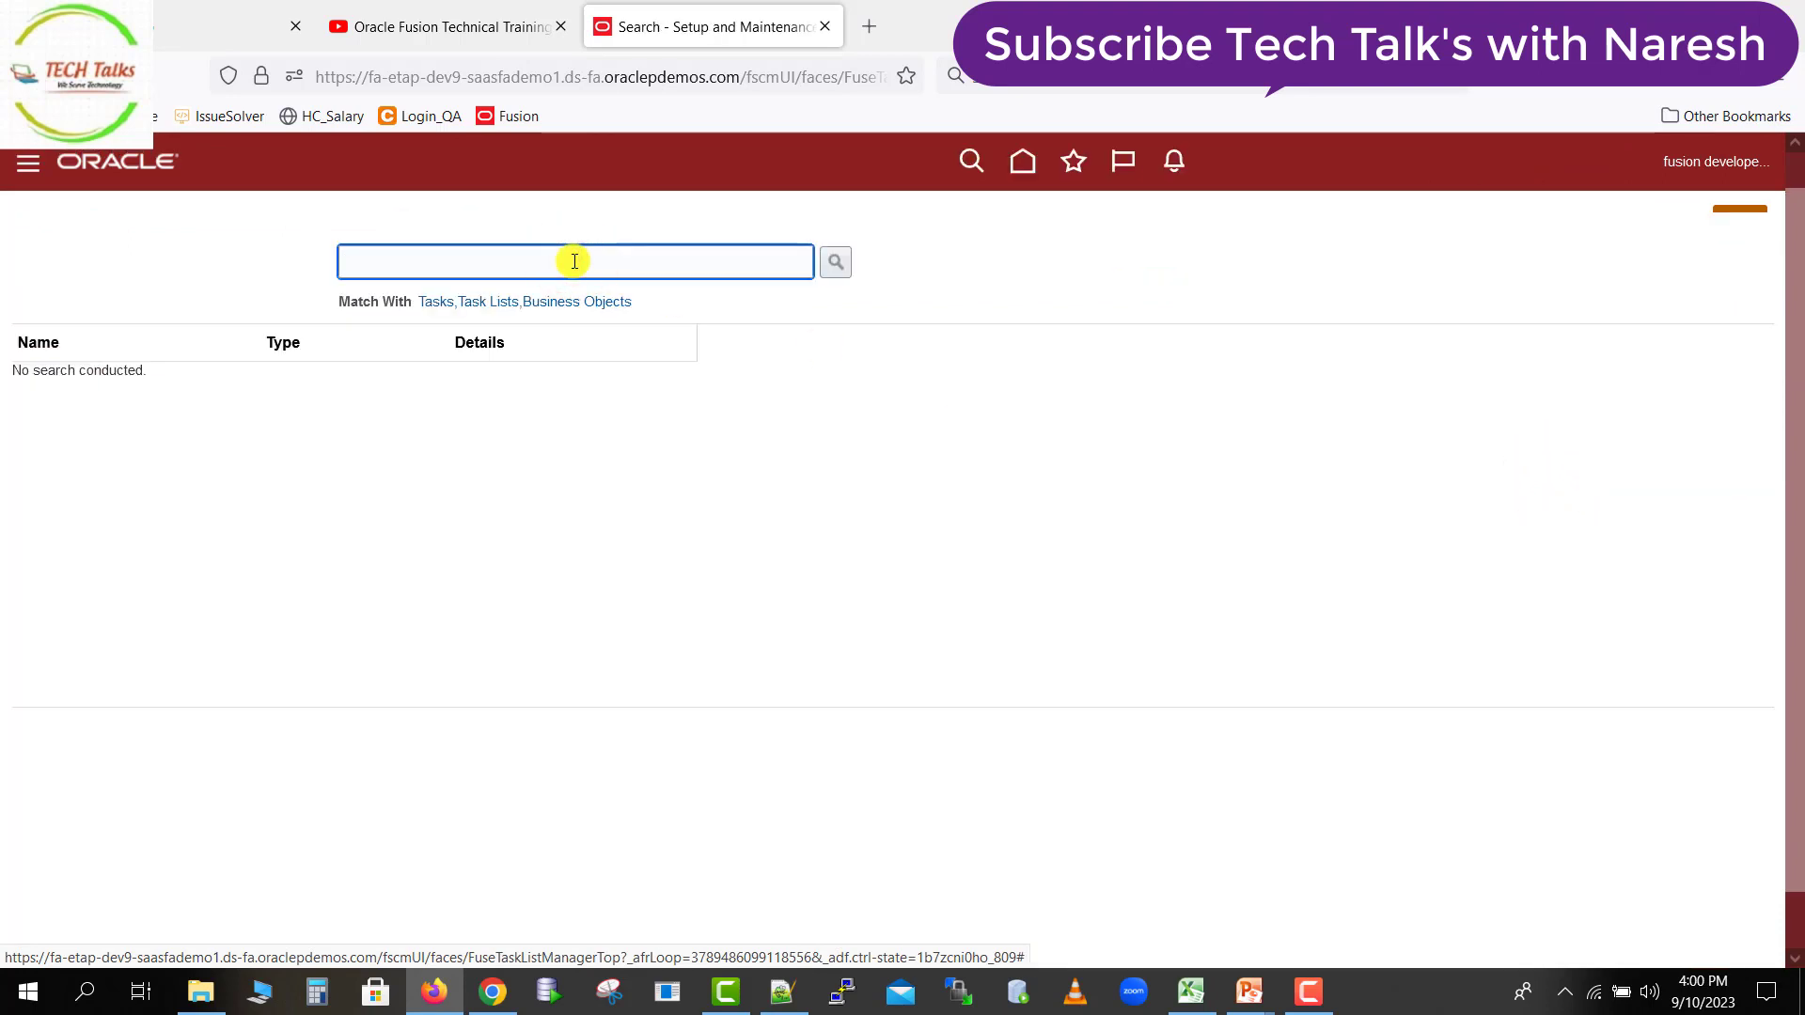
type("manage Dep")
left_click(834, 263)
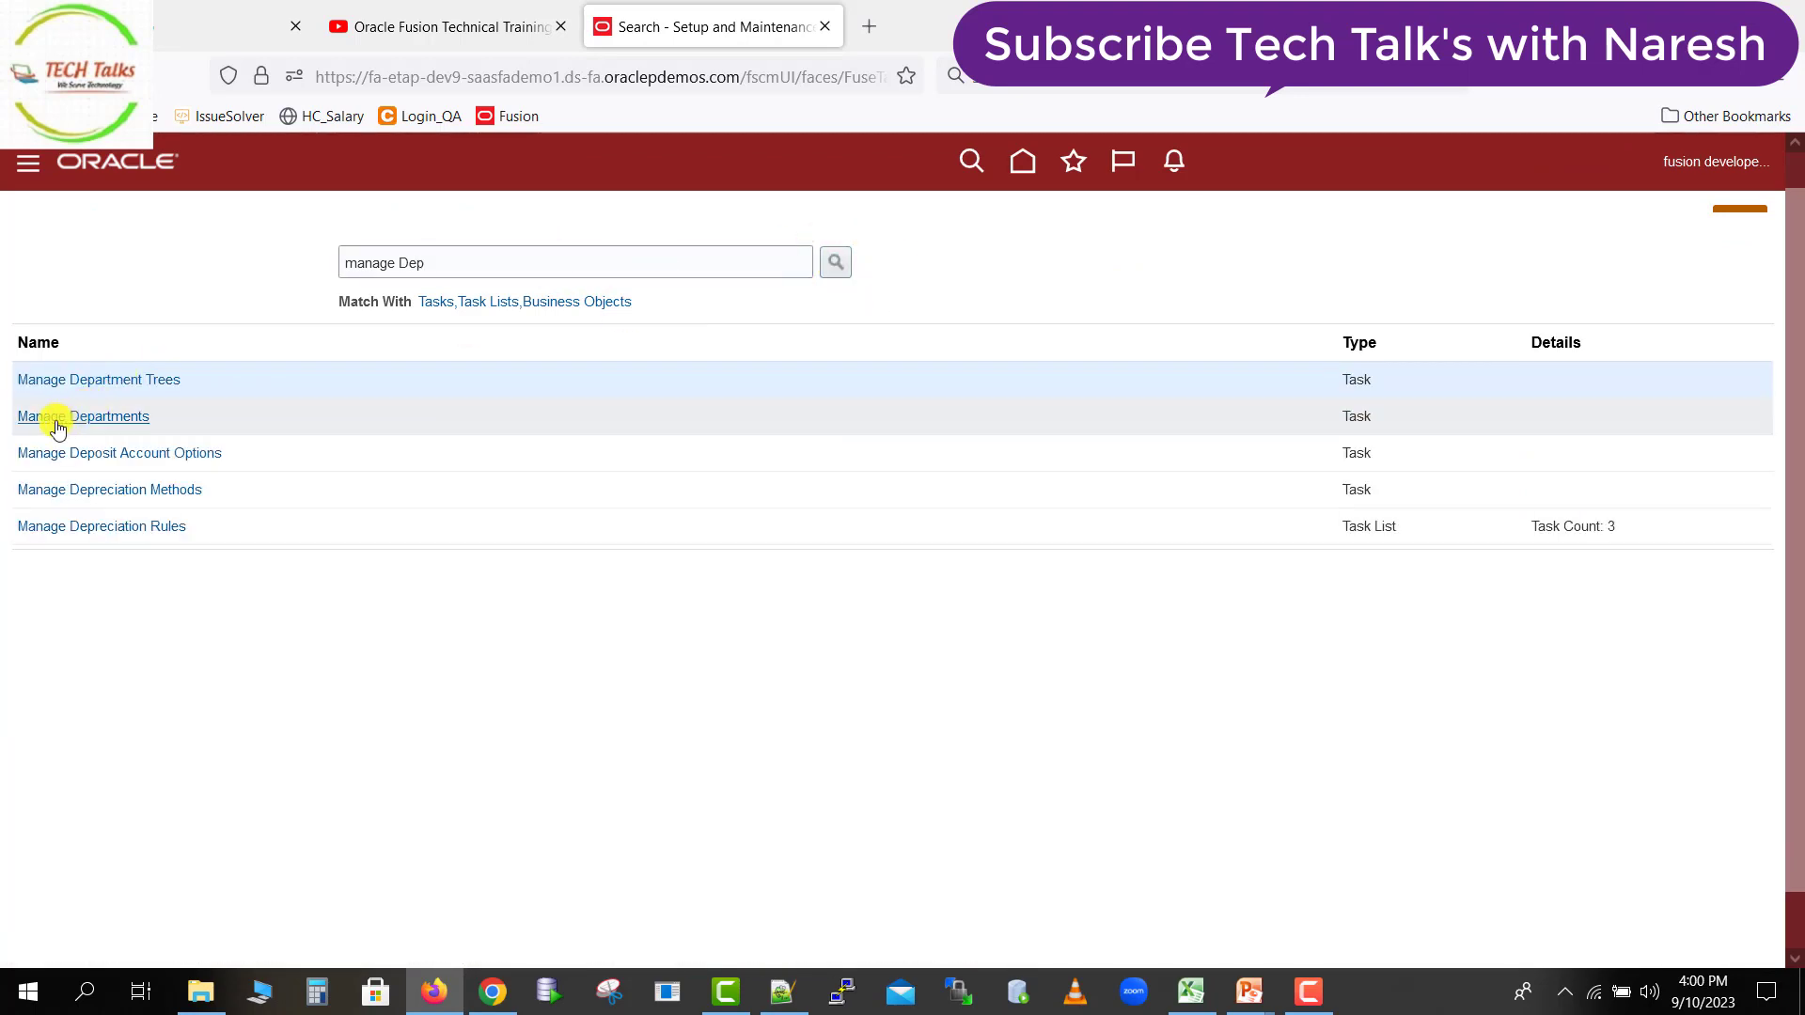
left_click(114, 425)
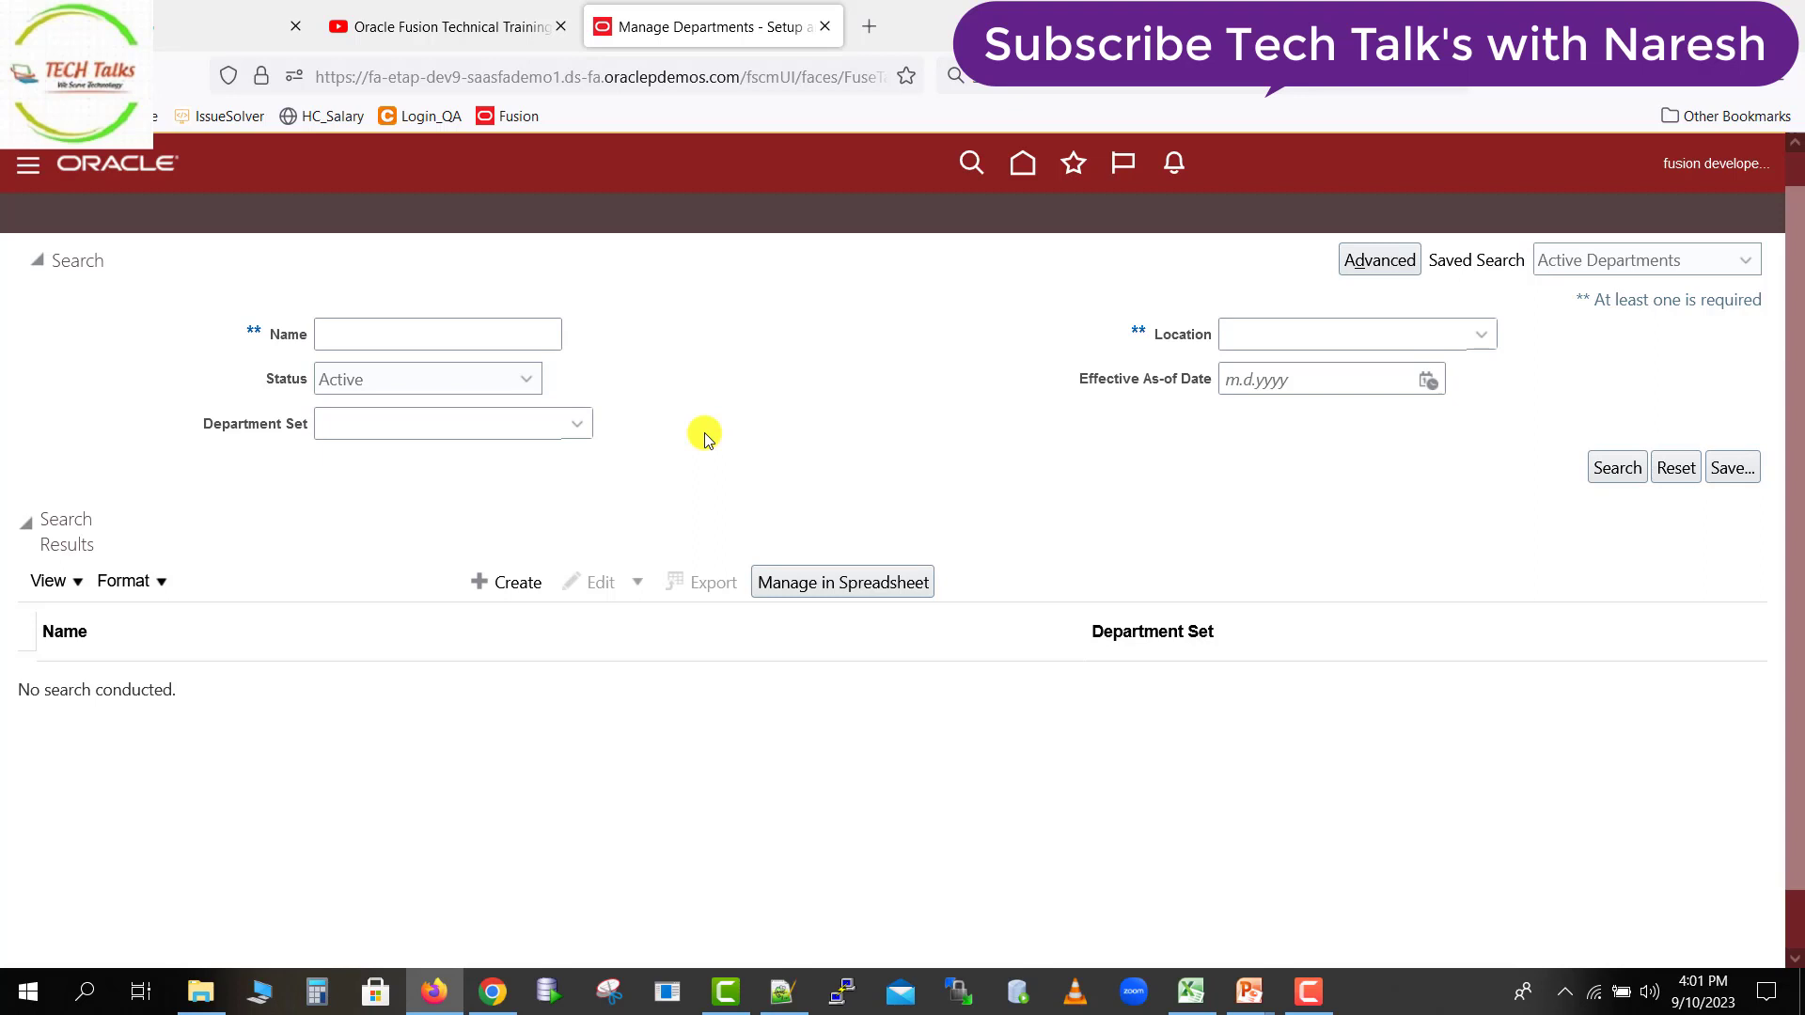
Download the departments spreadsheet with Manage in Spreadsheet, open it in Excel and enable editing.
left_click(837, 585)
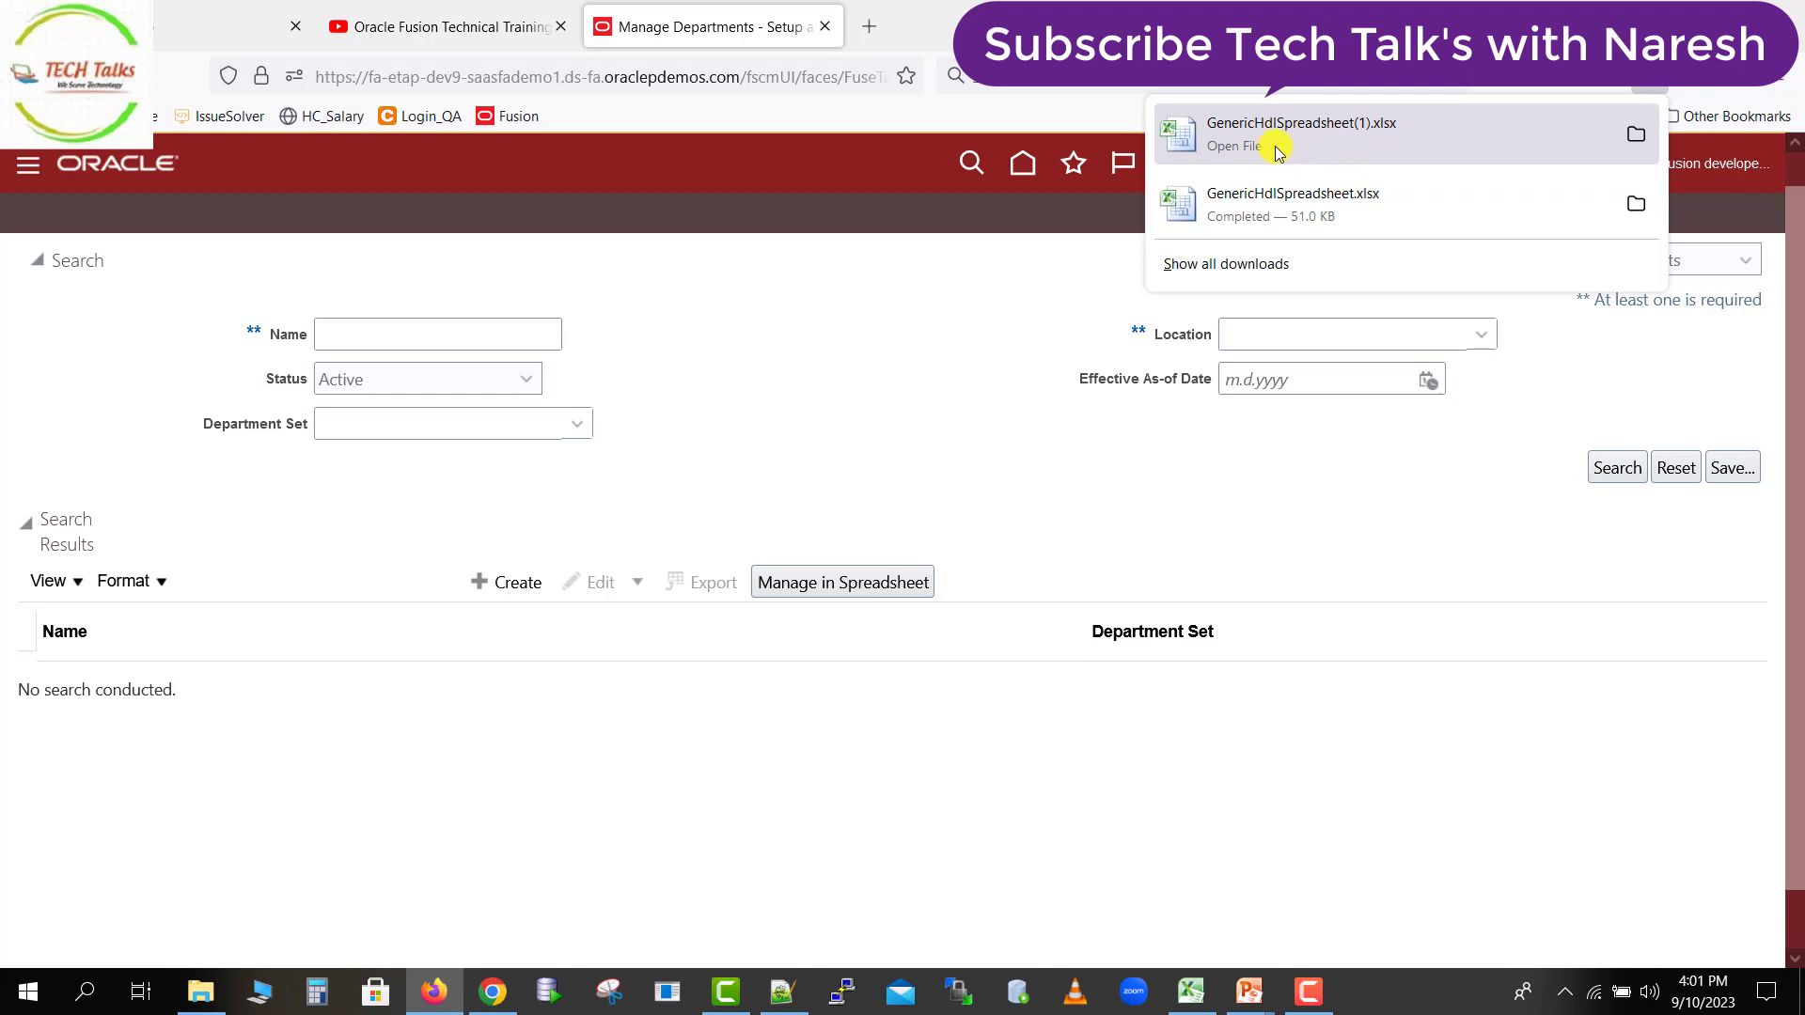
left_click(1636, 139)
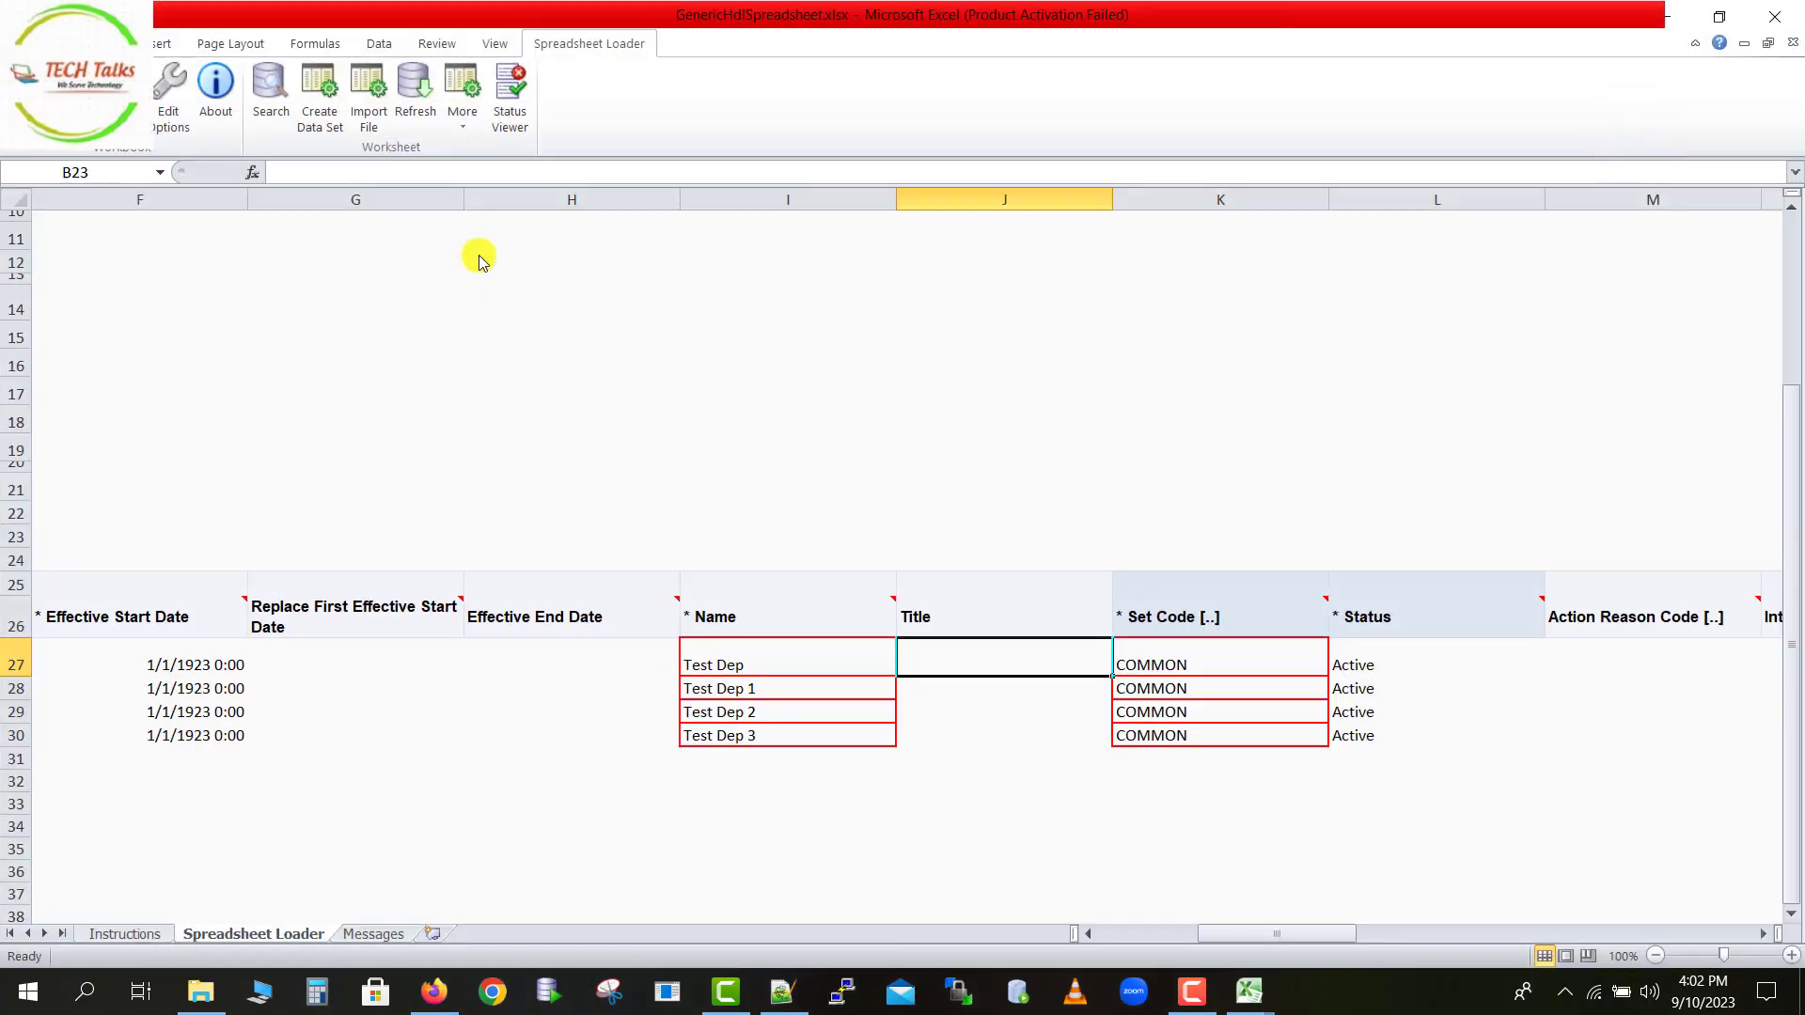
left_click(476, 326)
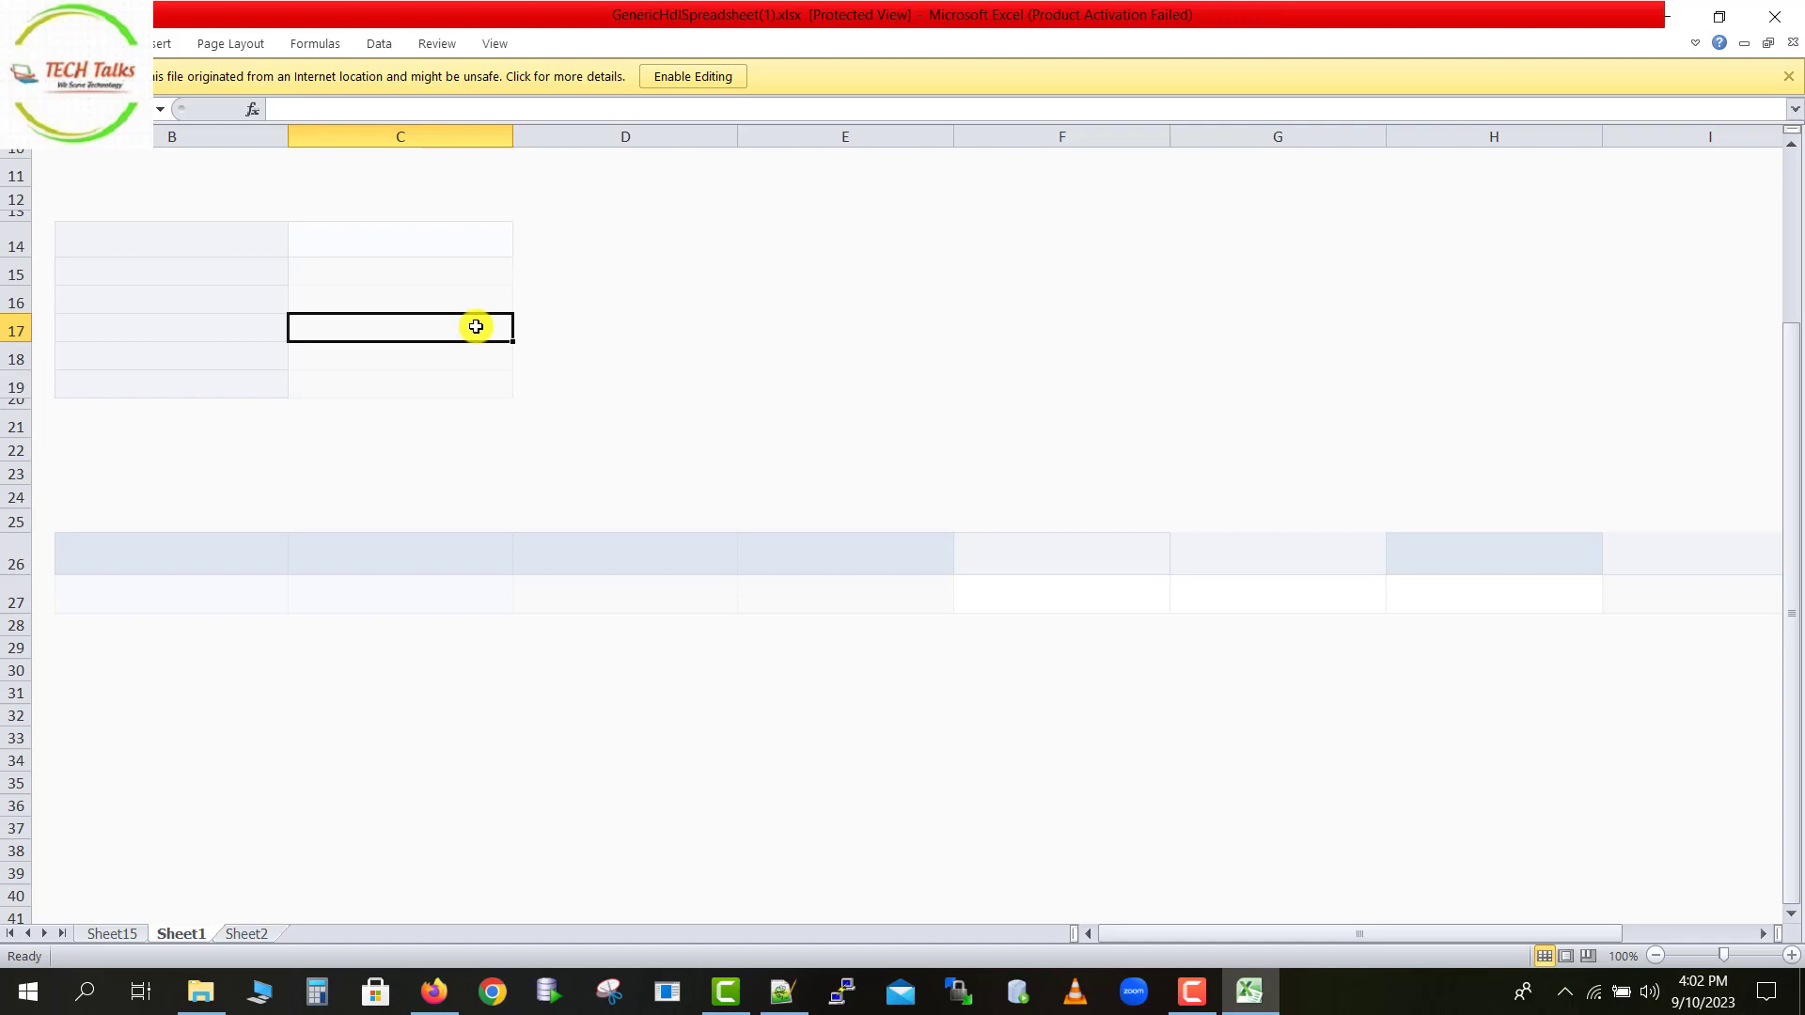
left_click(696, 76)
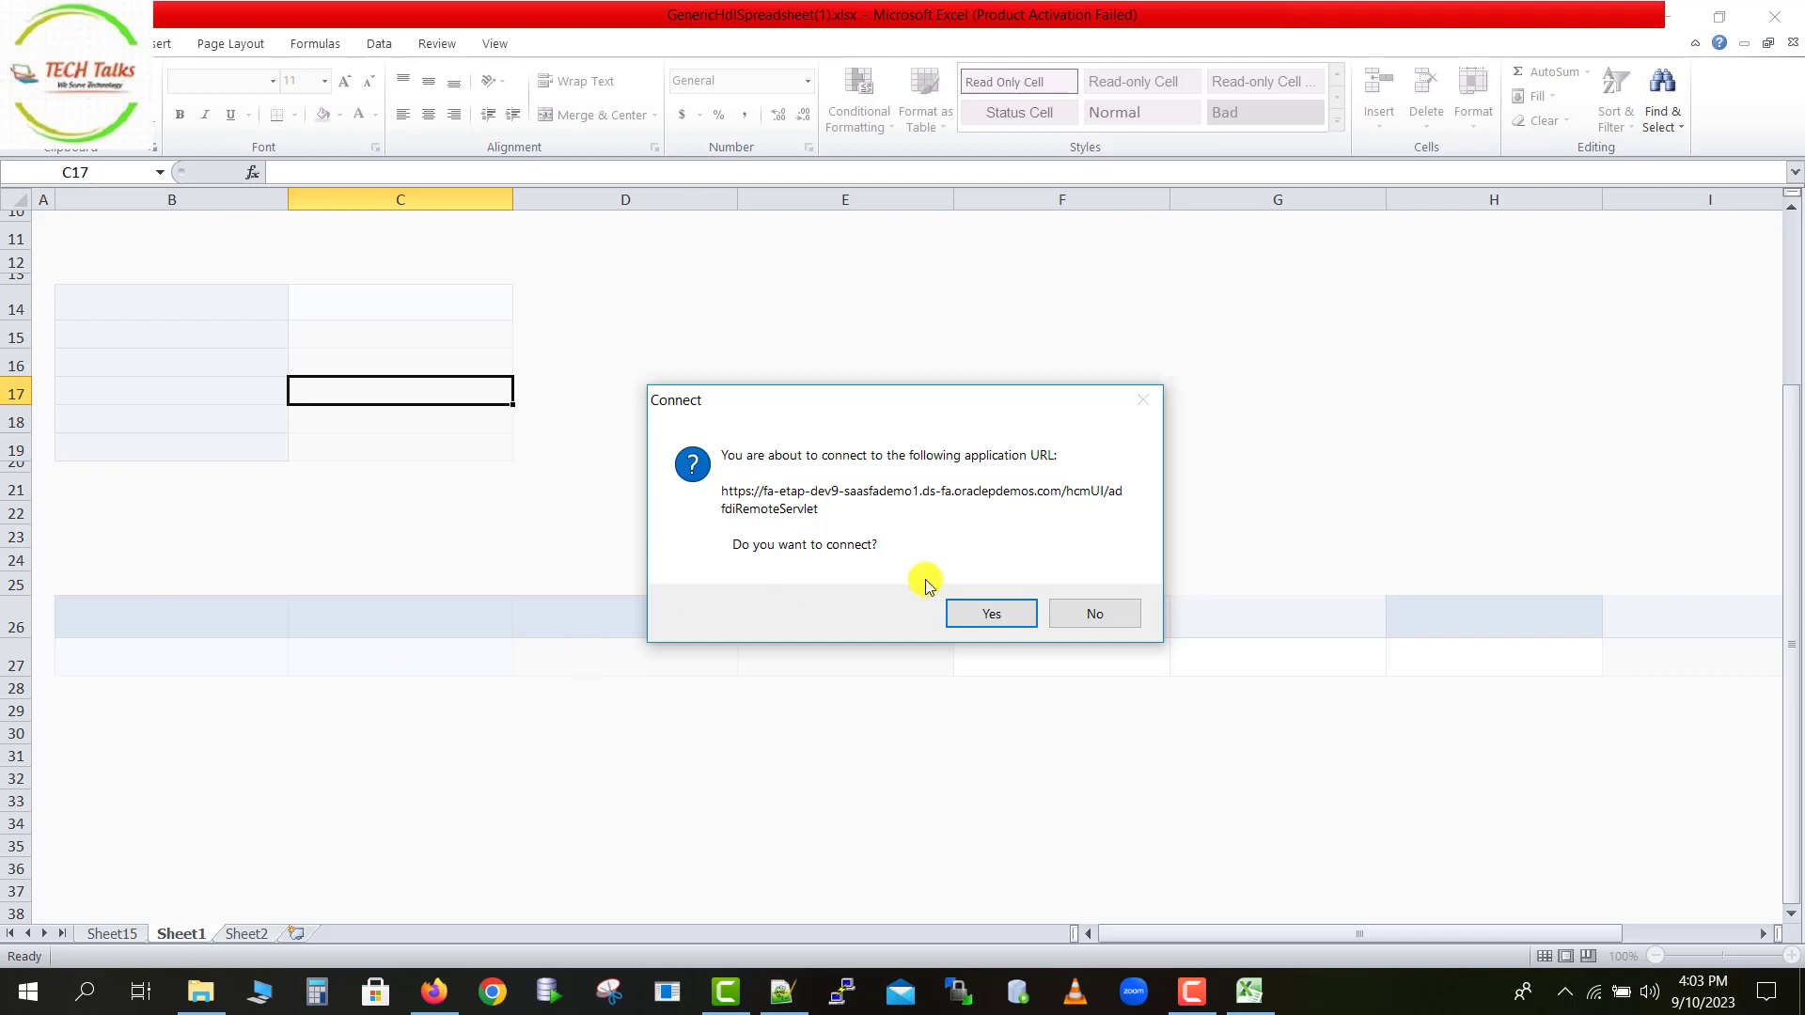
Connect the spreadsheet to the Fusion application URL and sign in as the fusion developer user.
left_click(989, 618)
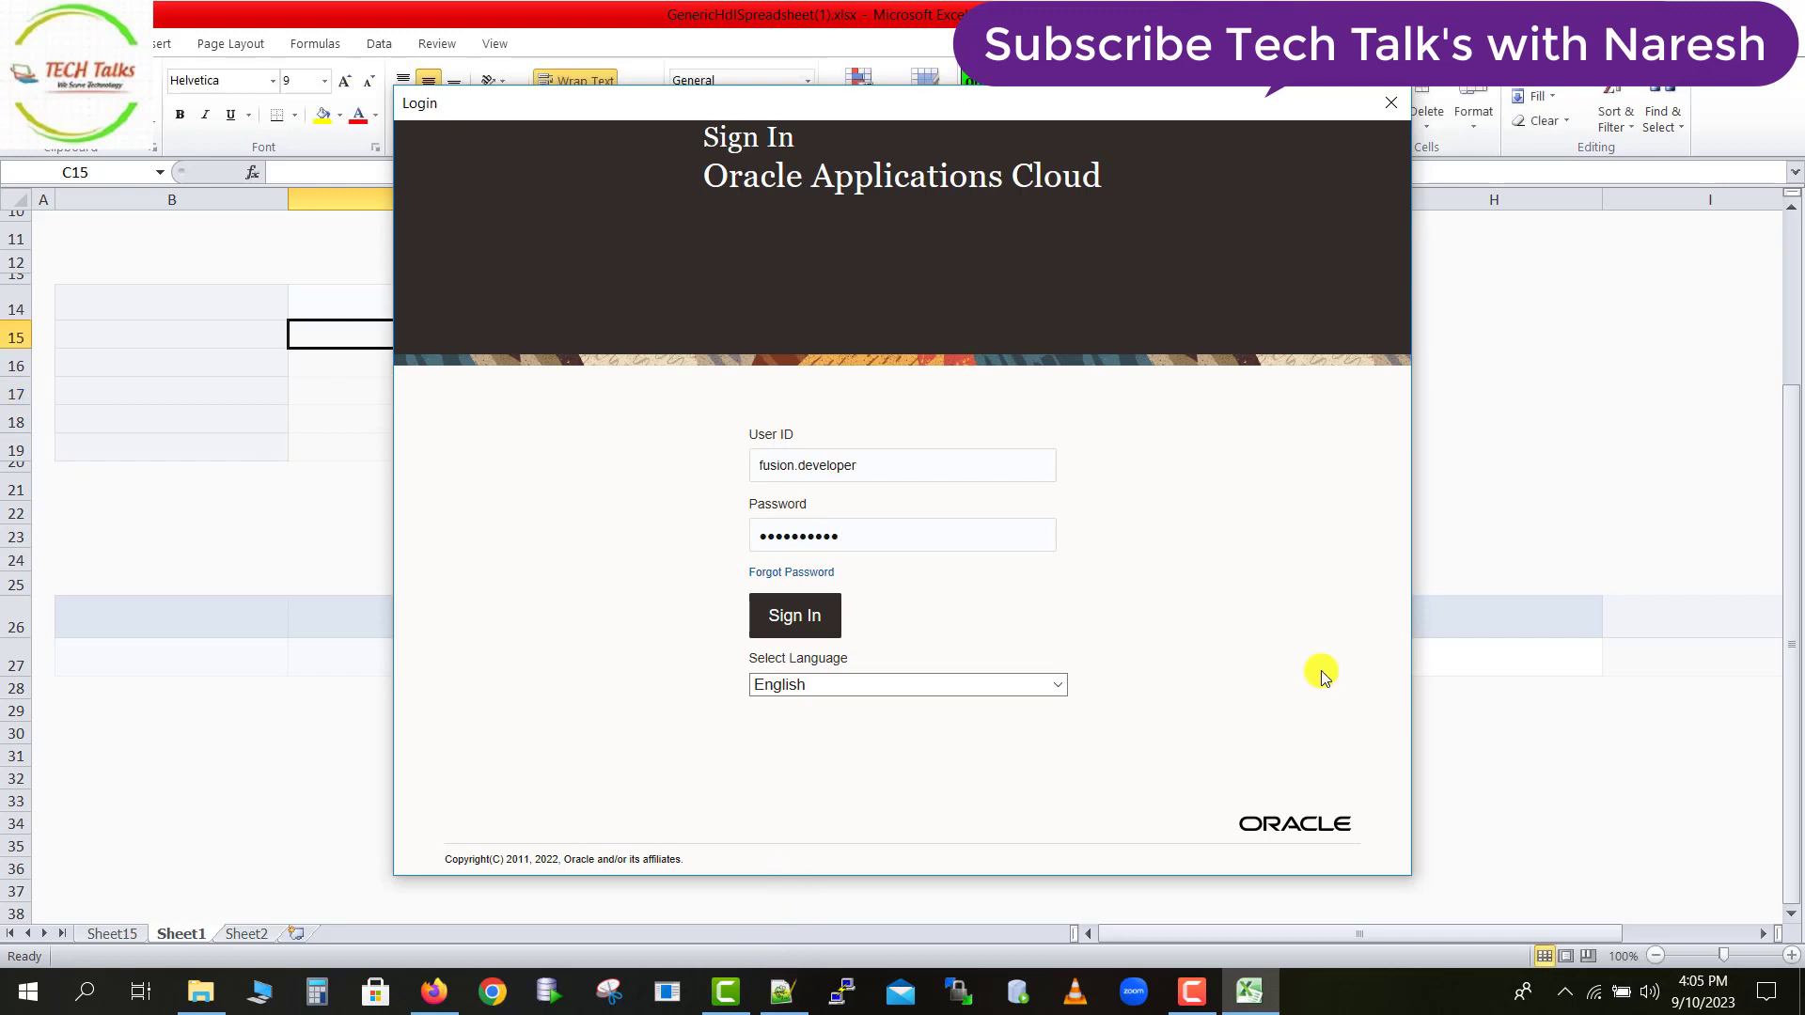
left_click(788, 620)
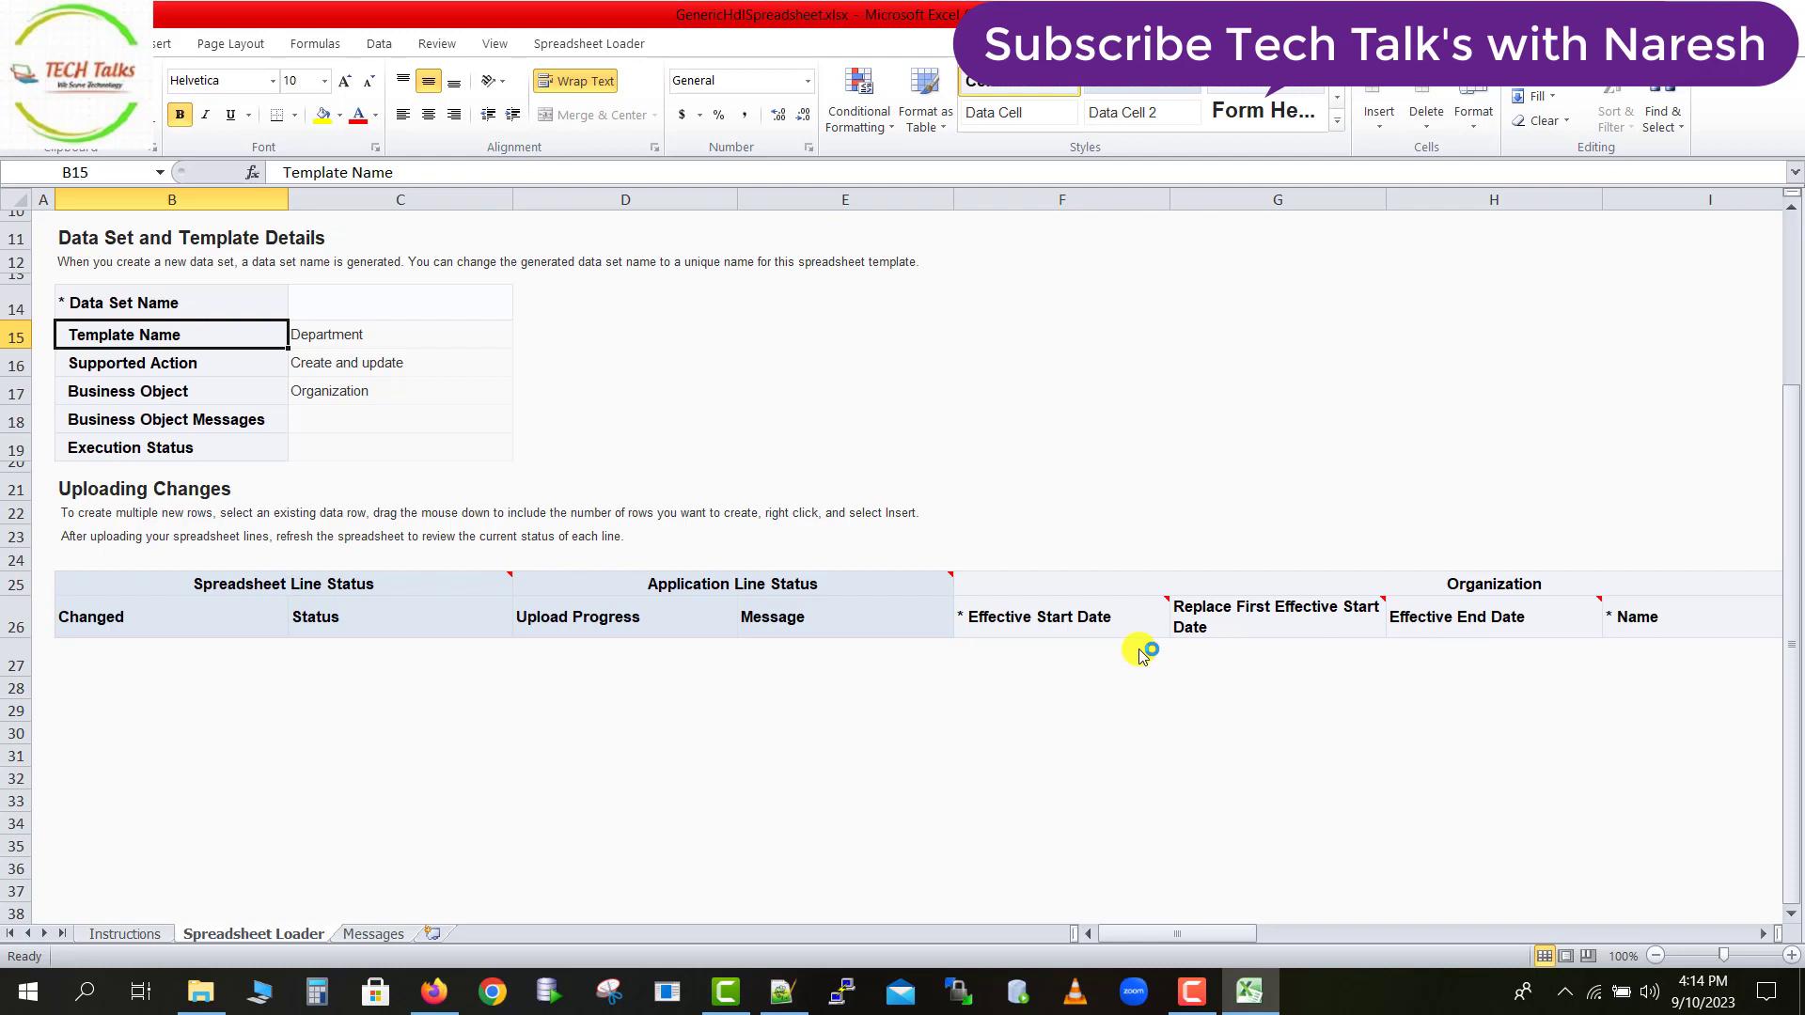
Create a new data set from the Spreadsheet Loader, confirming the unsaved-changes prompt and the success notice.
left_click(559, 53)
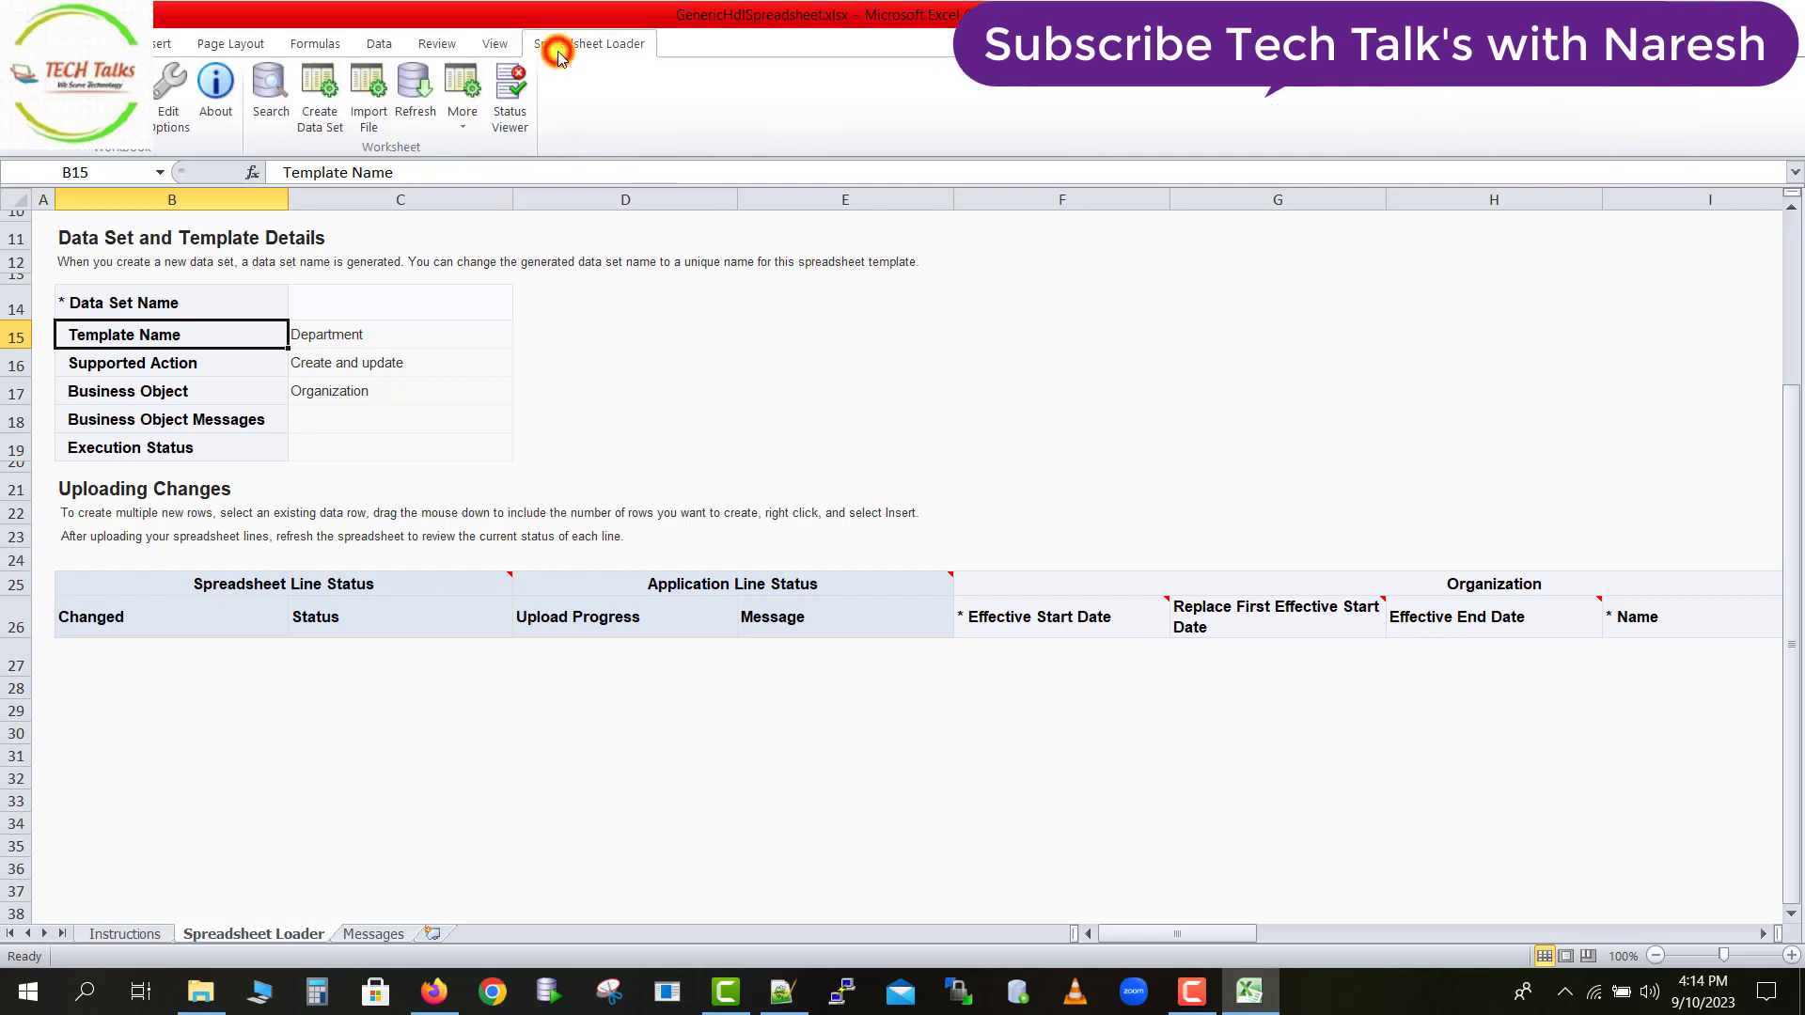
left_click(321, 127)
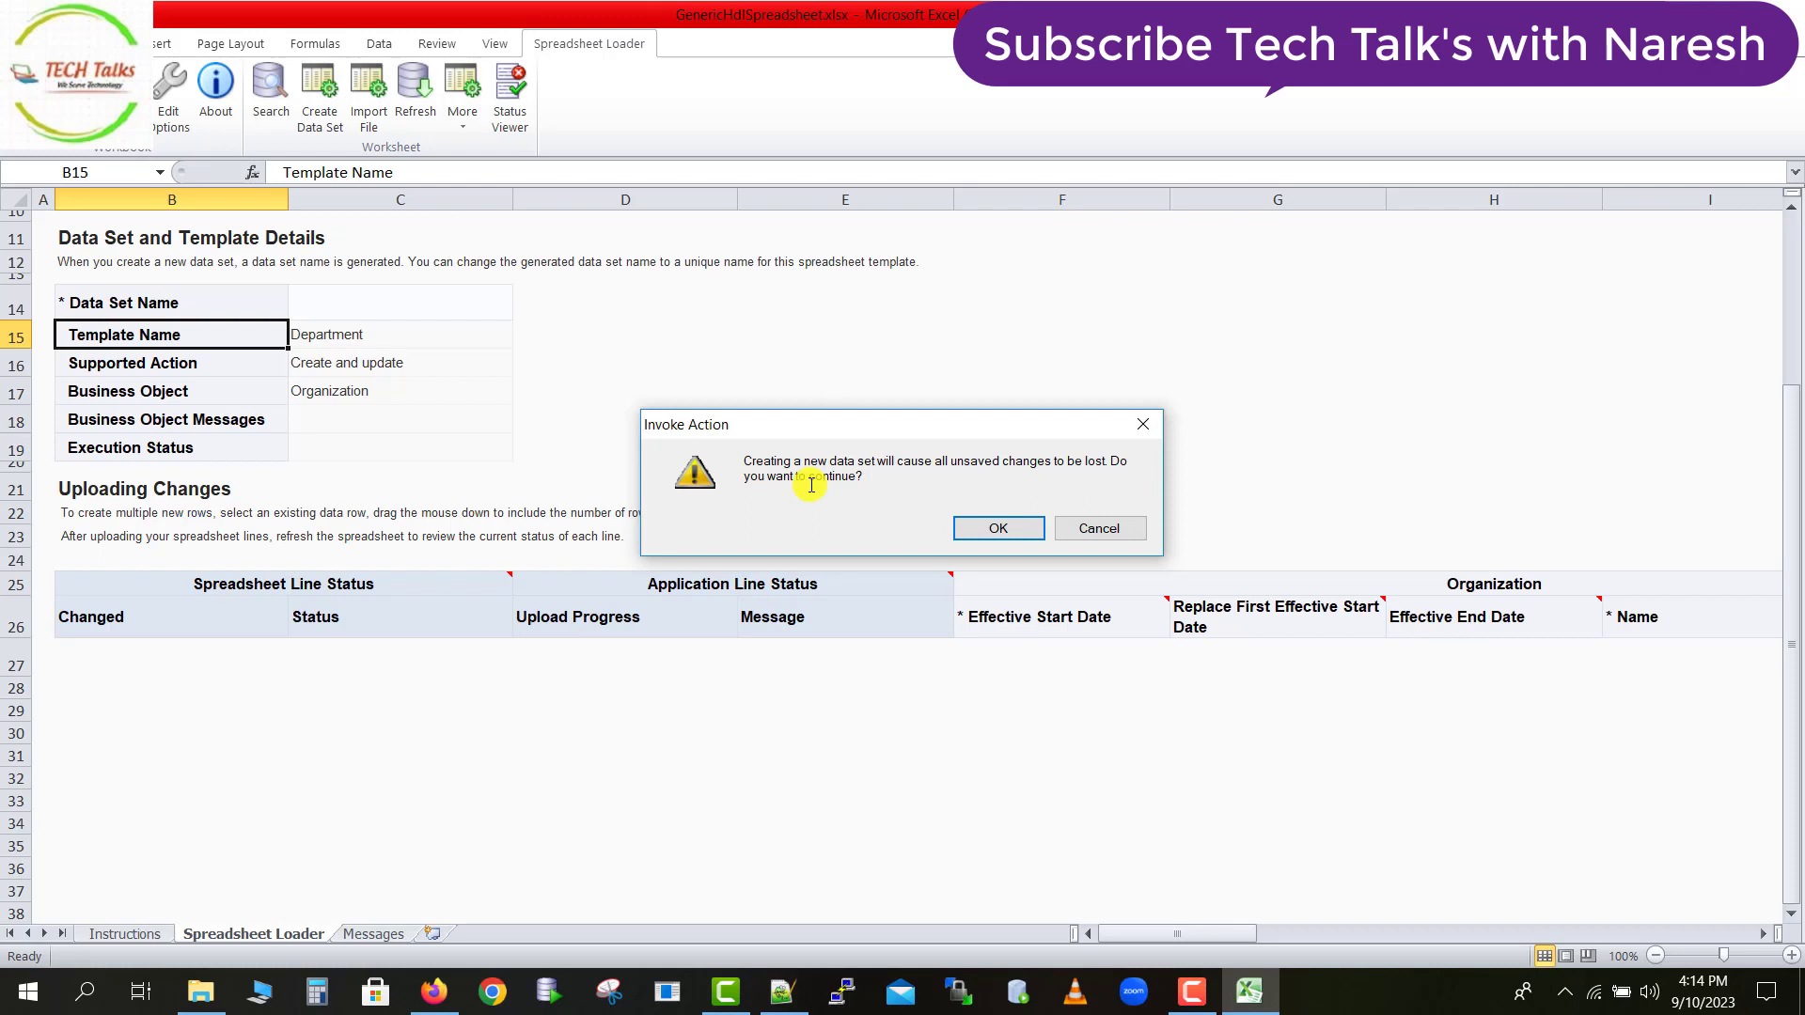
left_click(1004, 529)
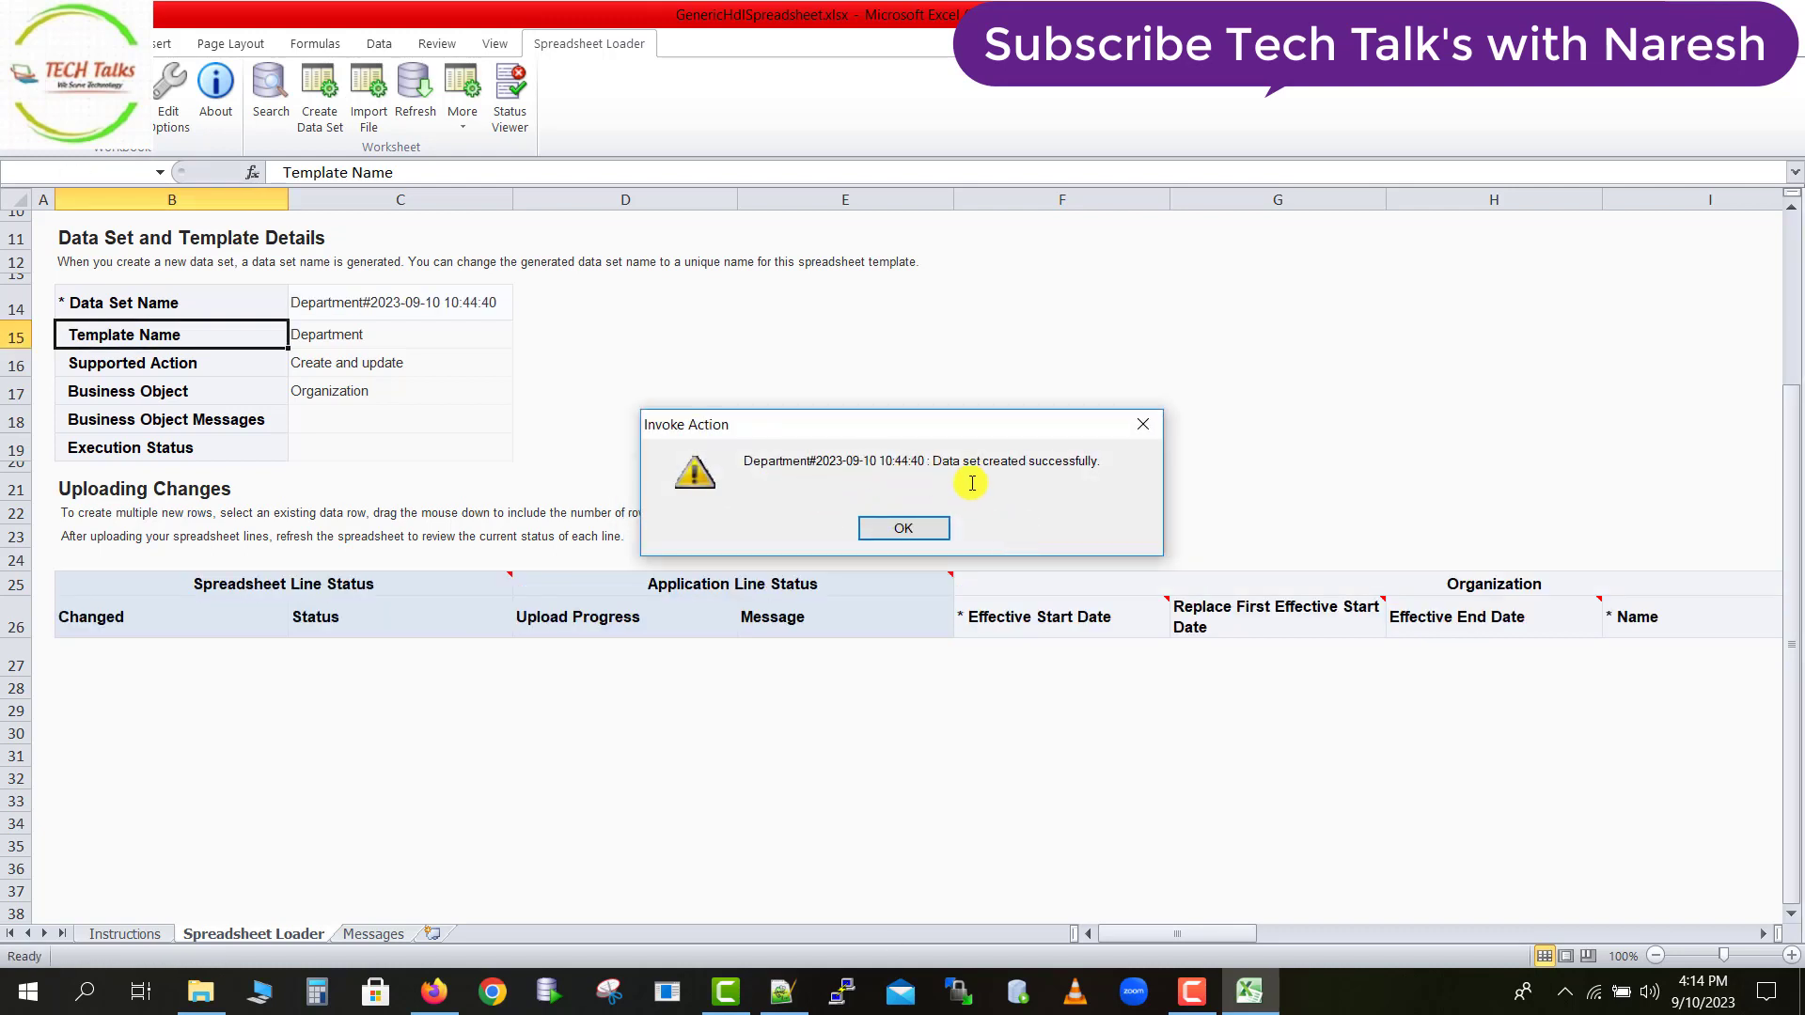
left_click(917, 527)
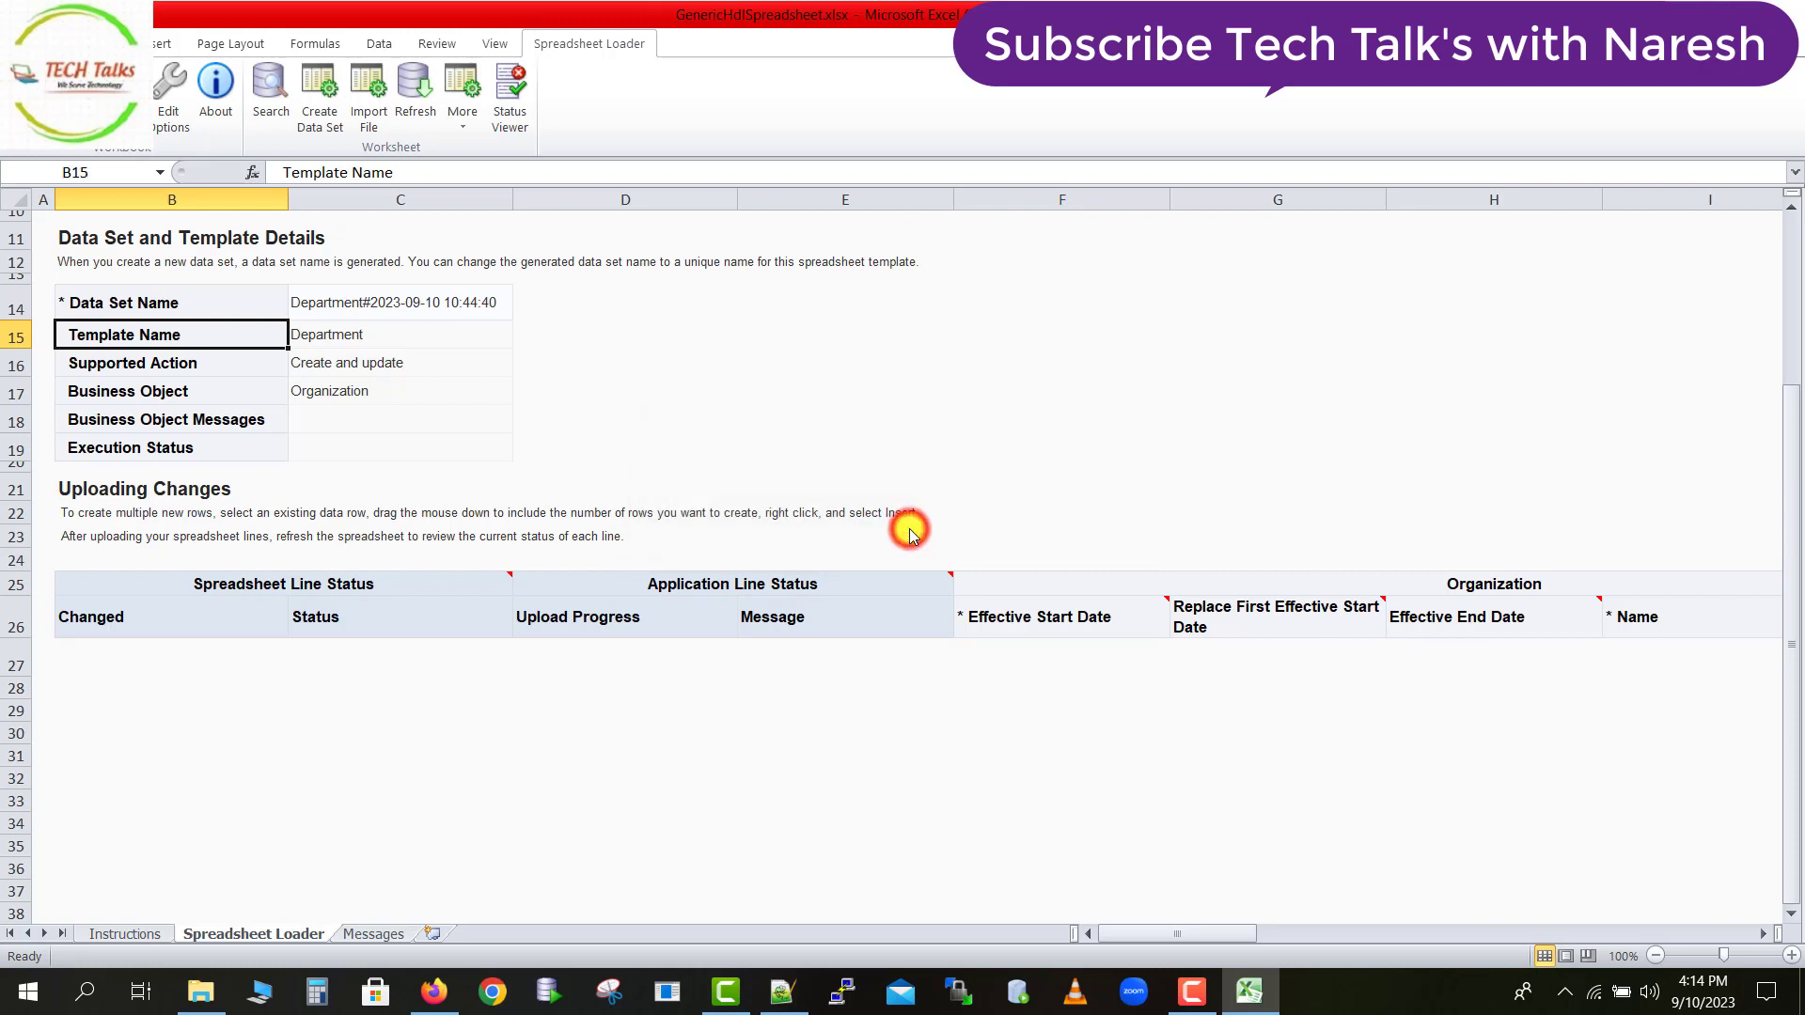
Set the first data row's Effective Start Date to 1/1/2023 using the date picker.
left_click(885, 663)
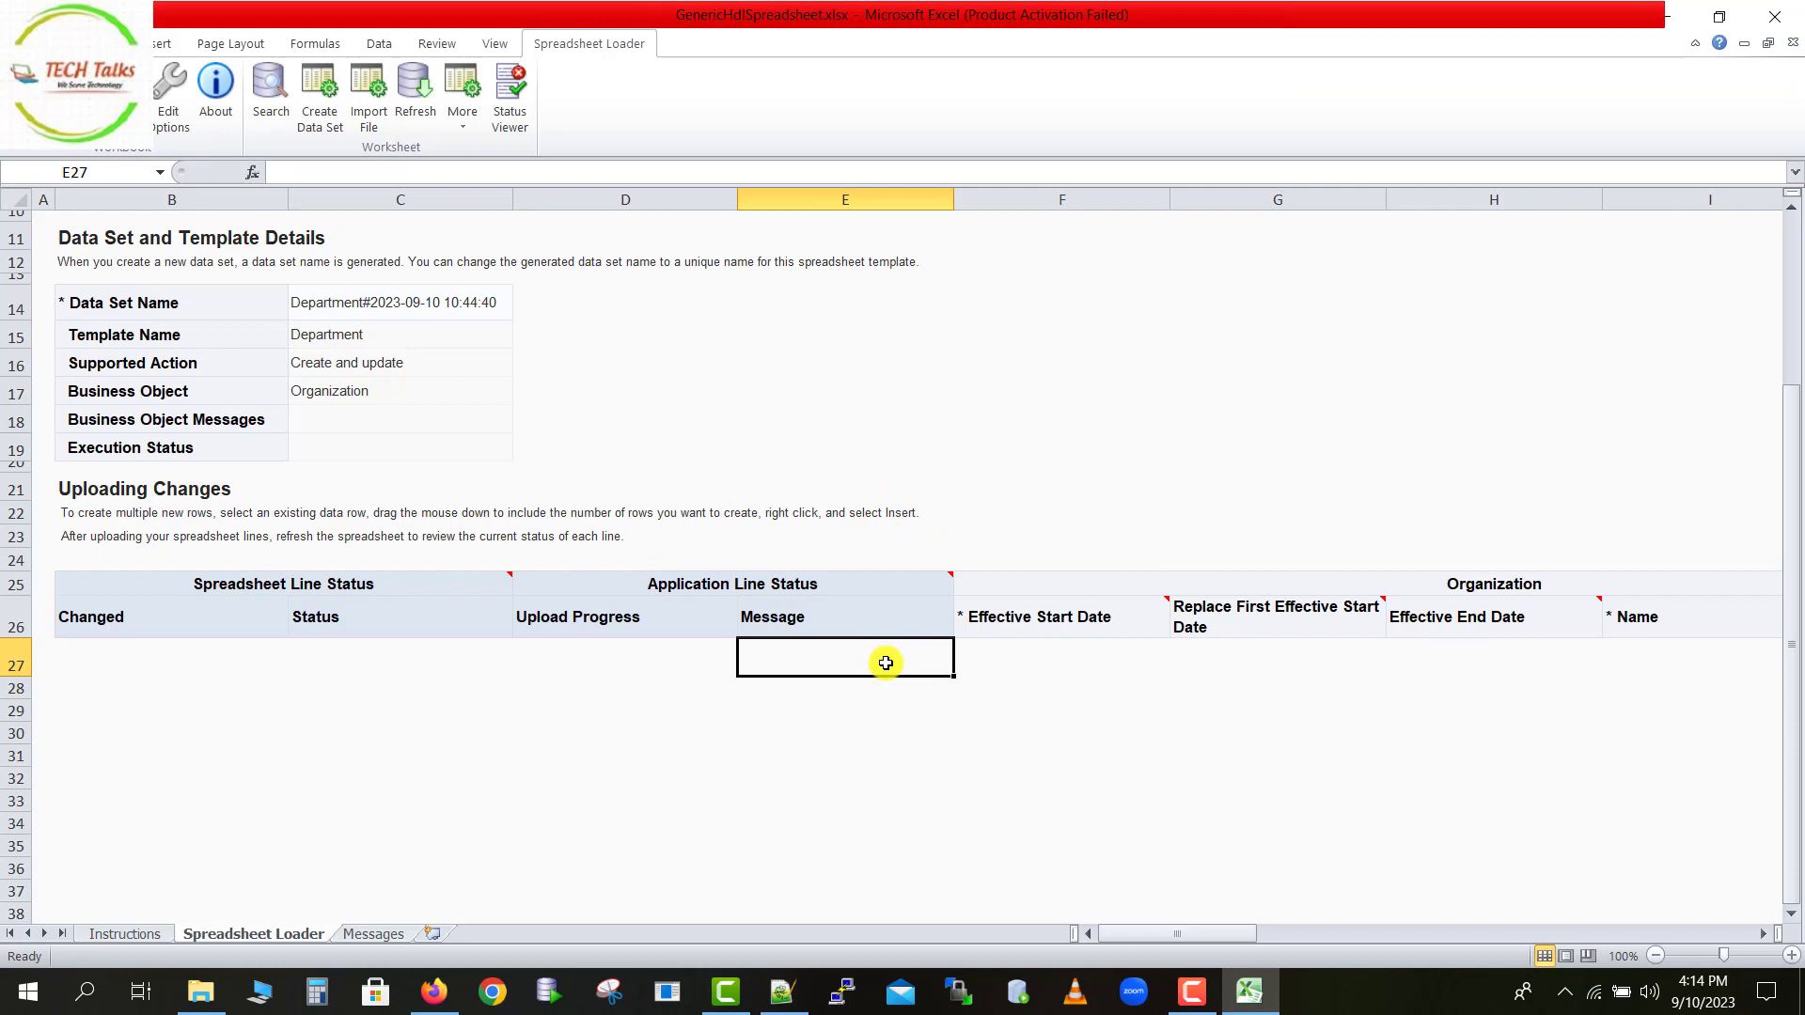
key("Tab")
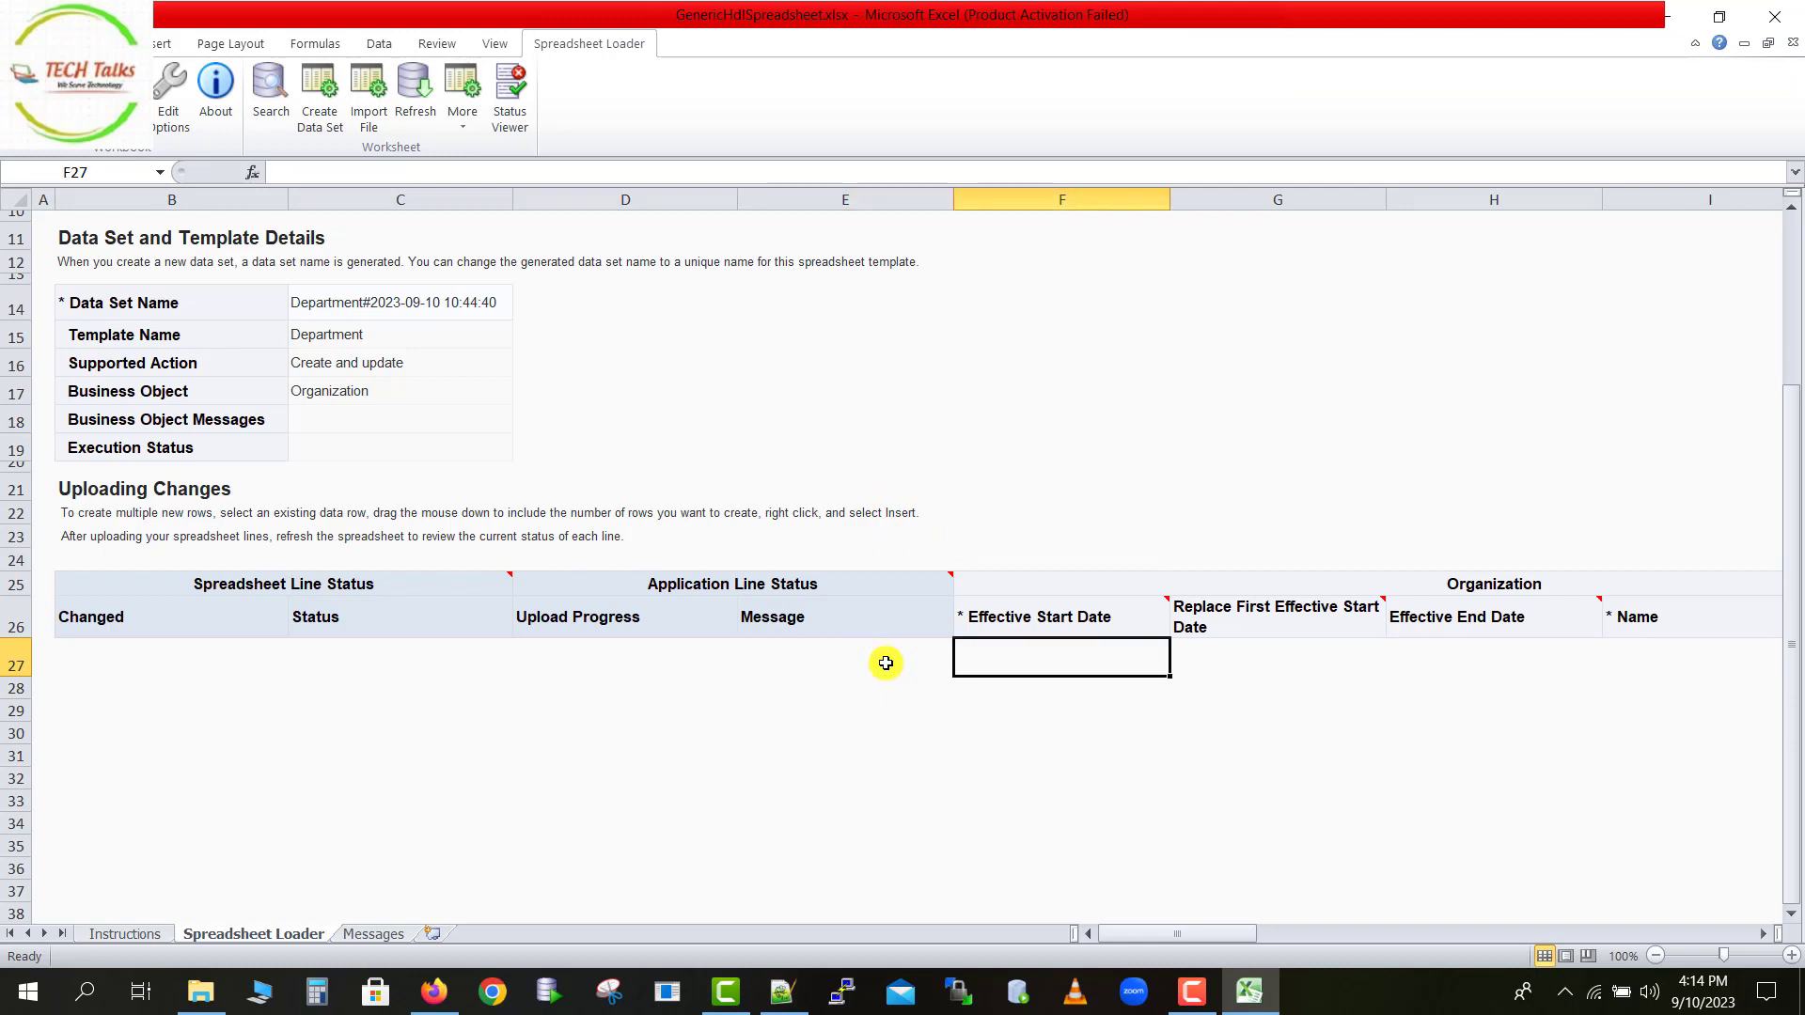
double_click(1094, 657)
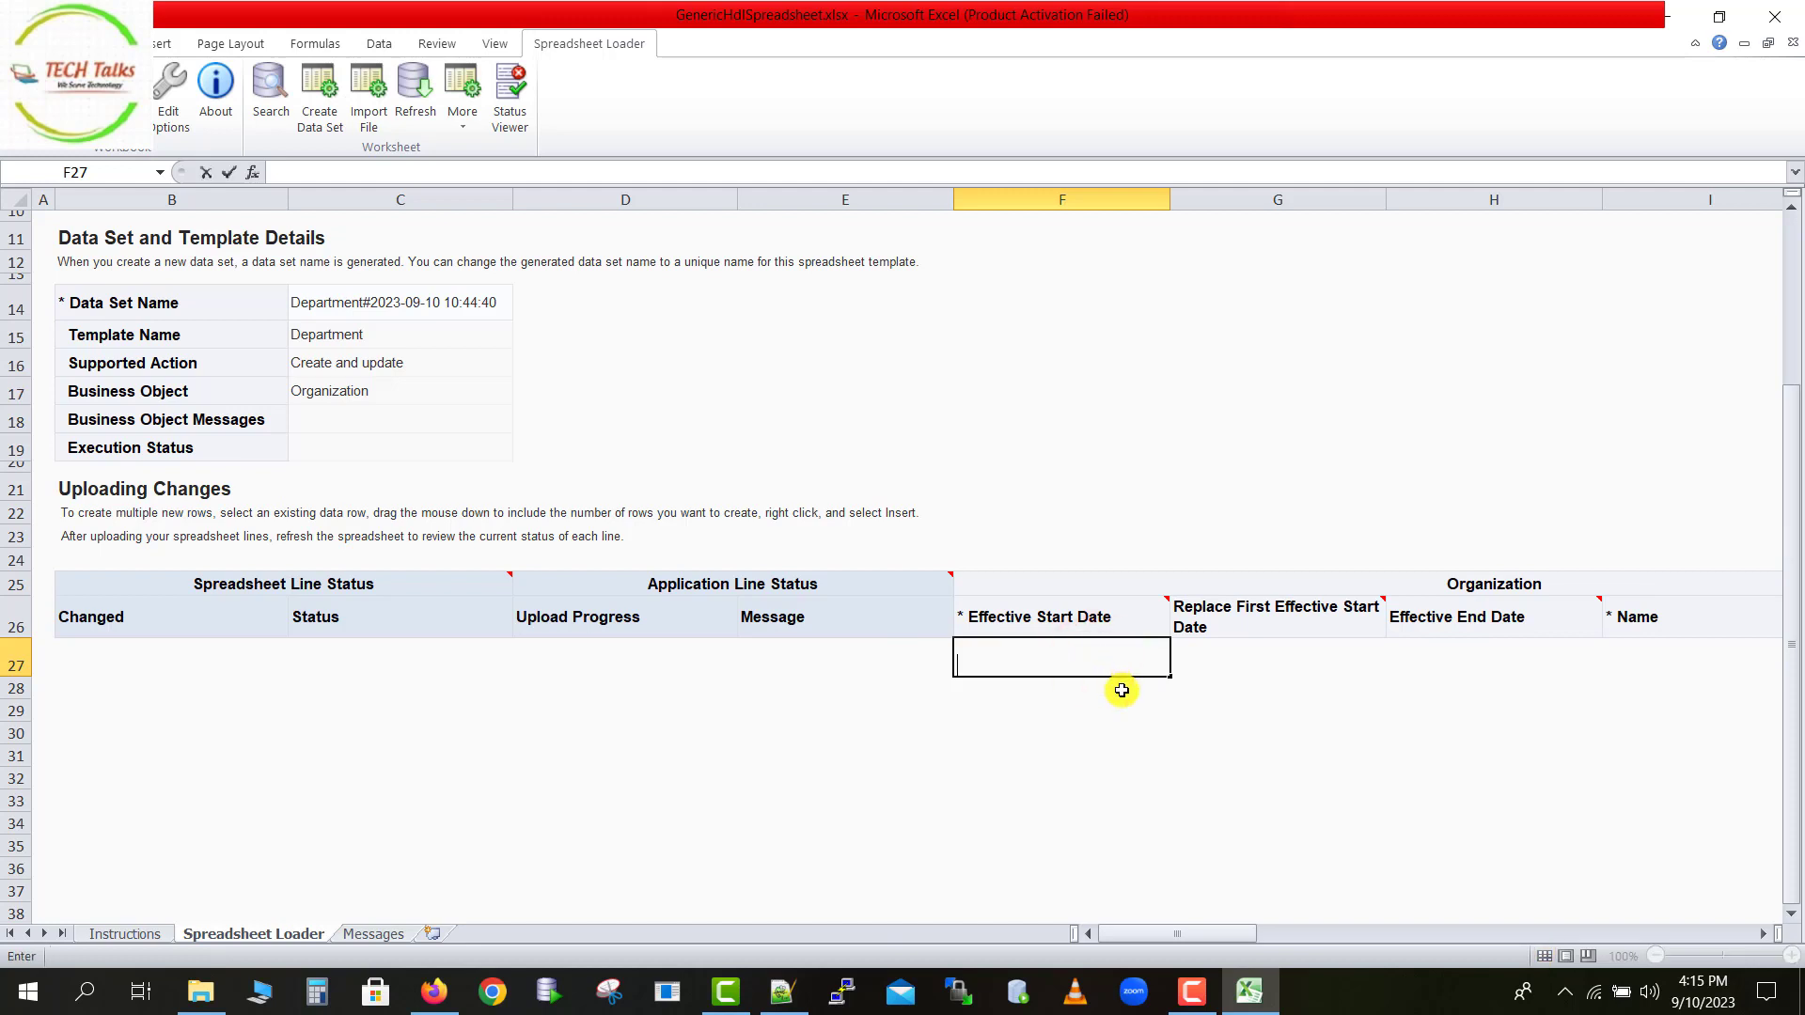
left_click(1121, 691)
double_click(1107, 665)
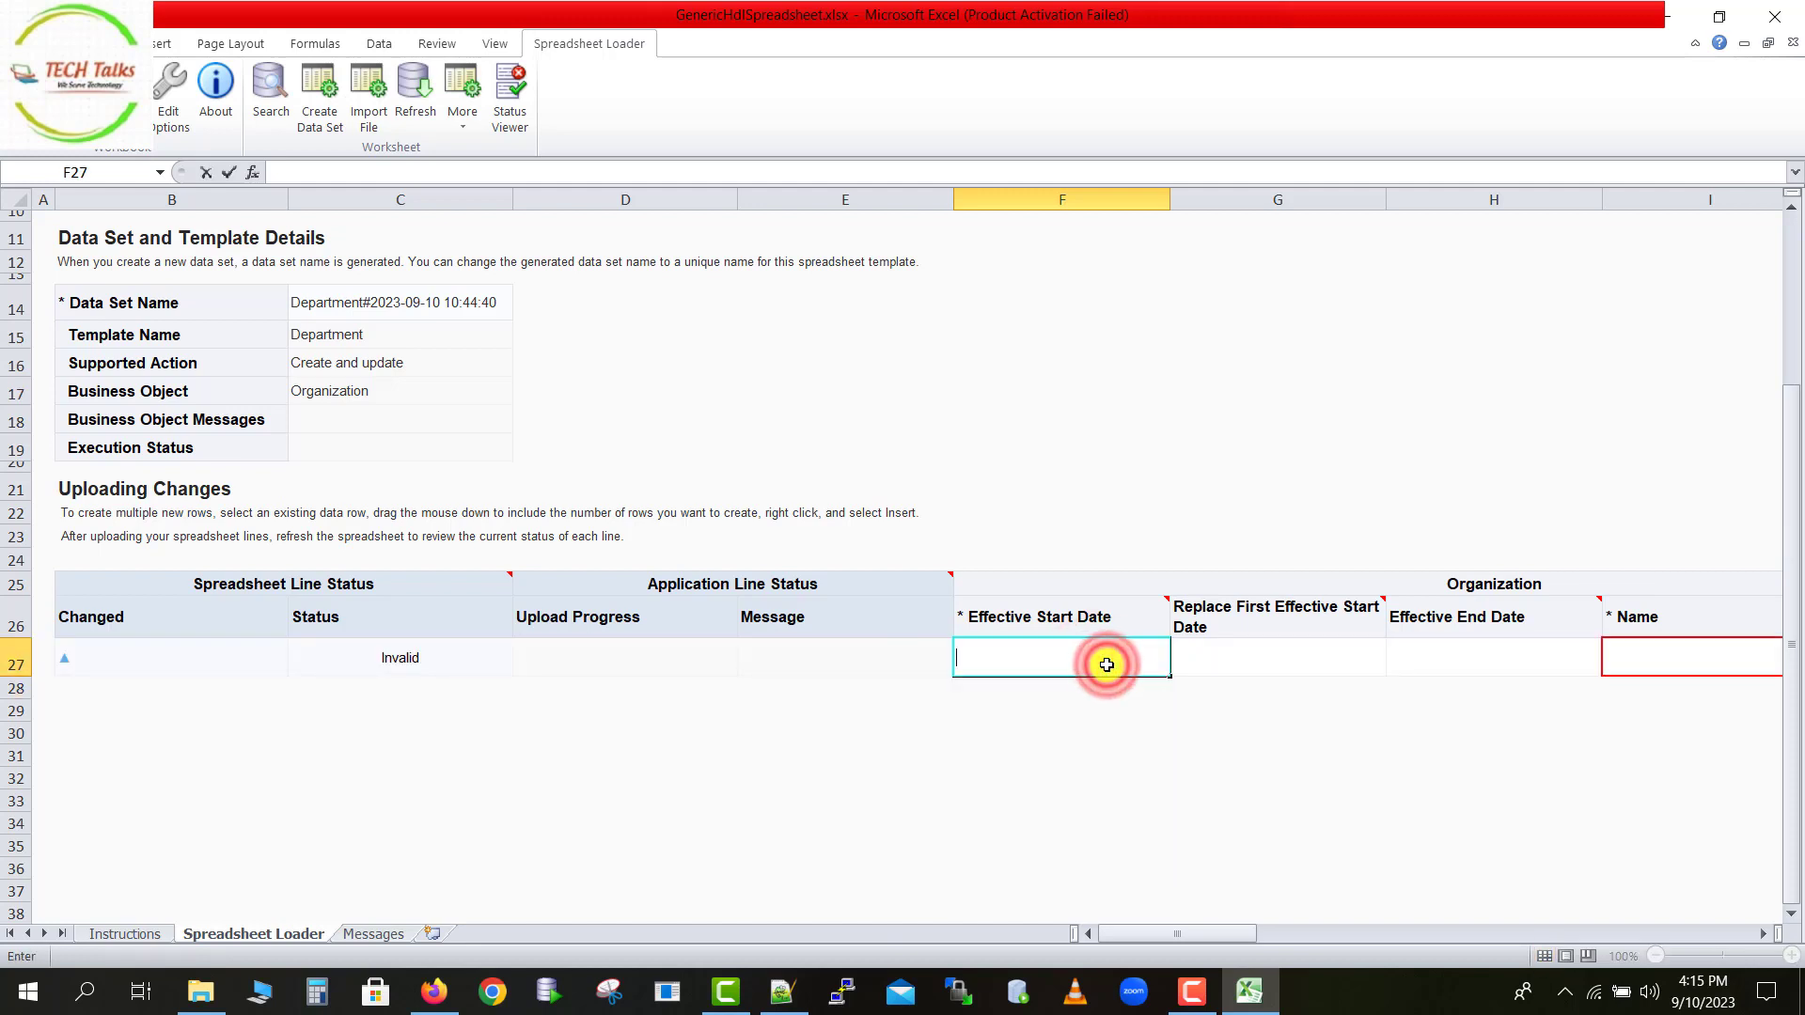
left_click(1128, 731)
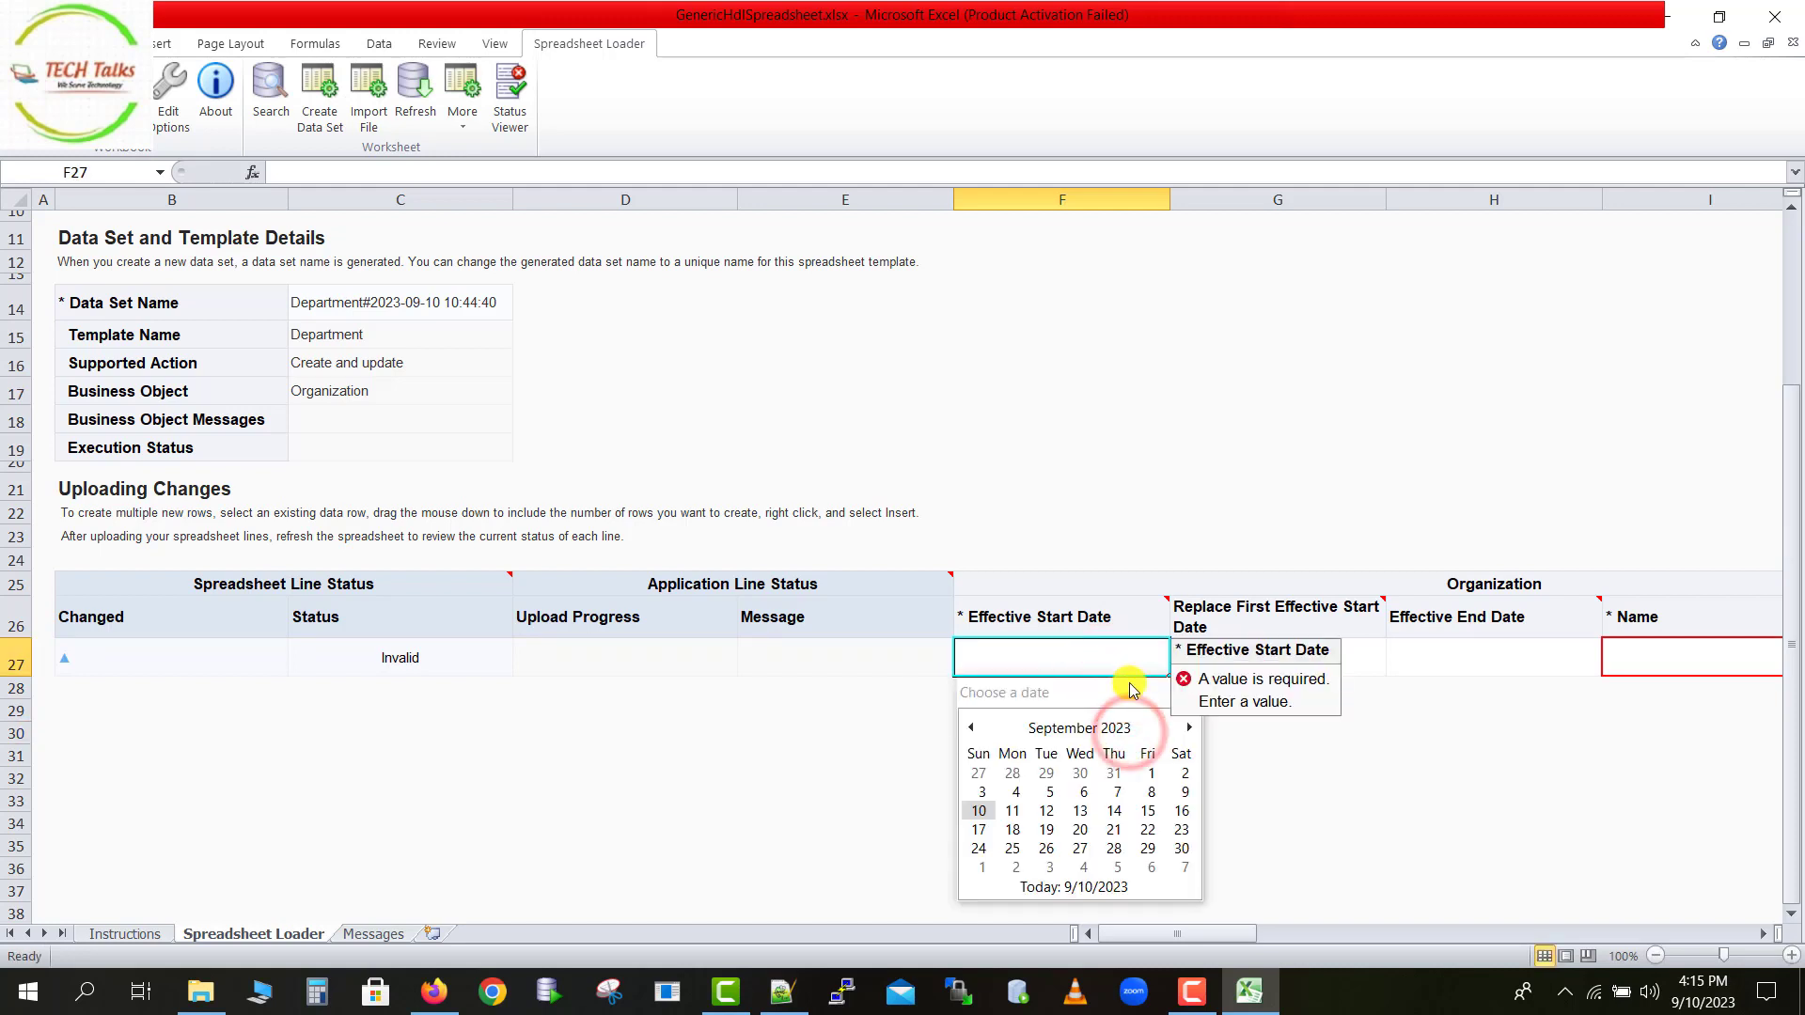
left_click(1081, 728)
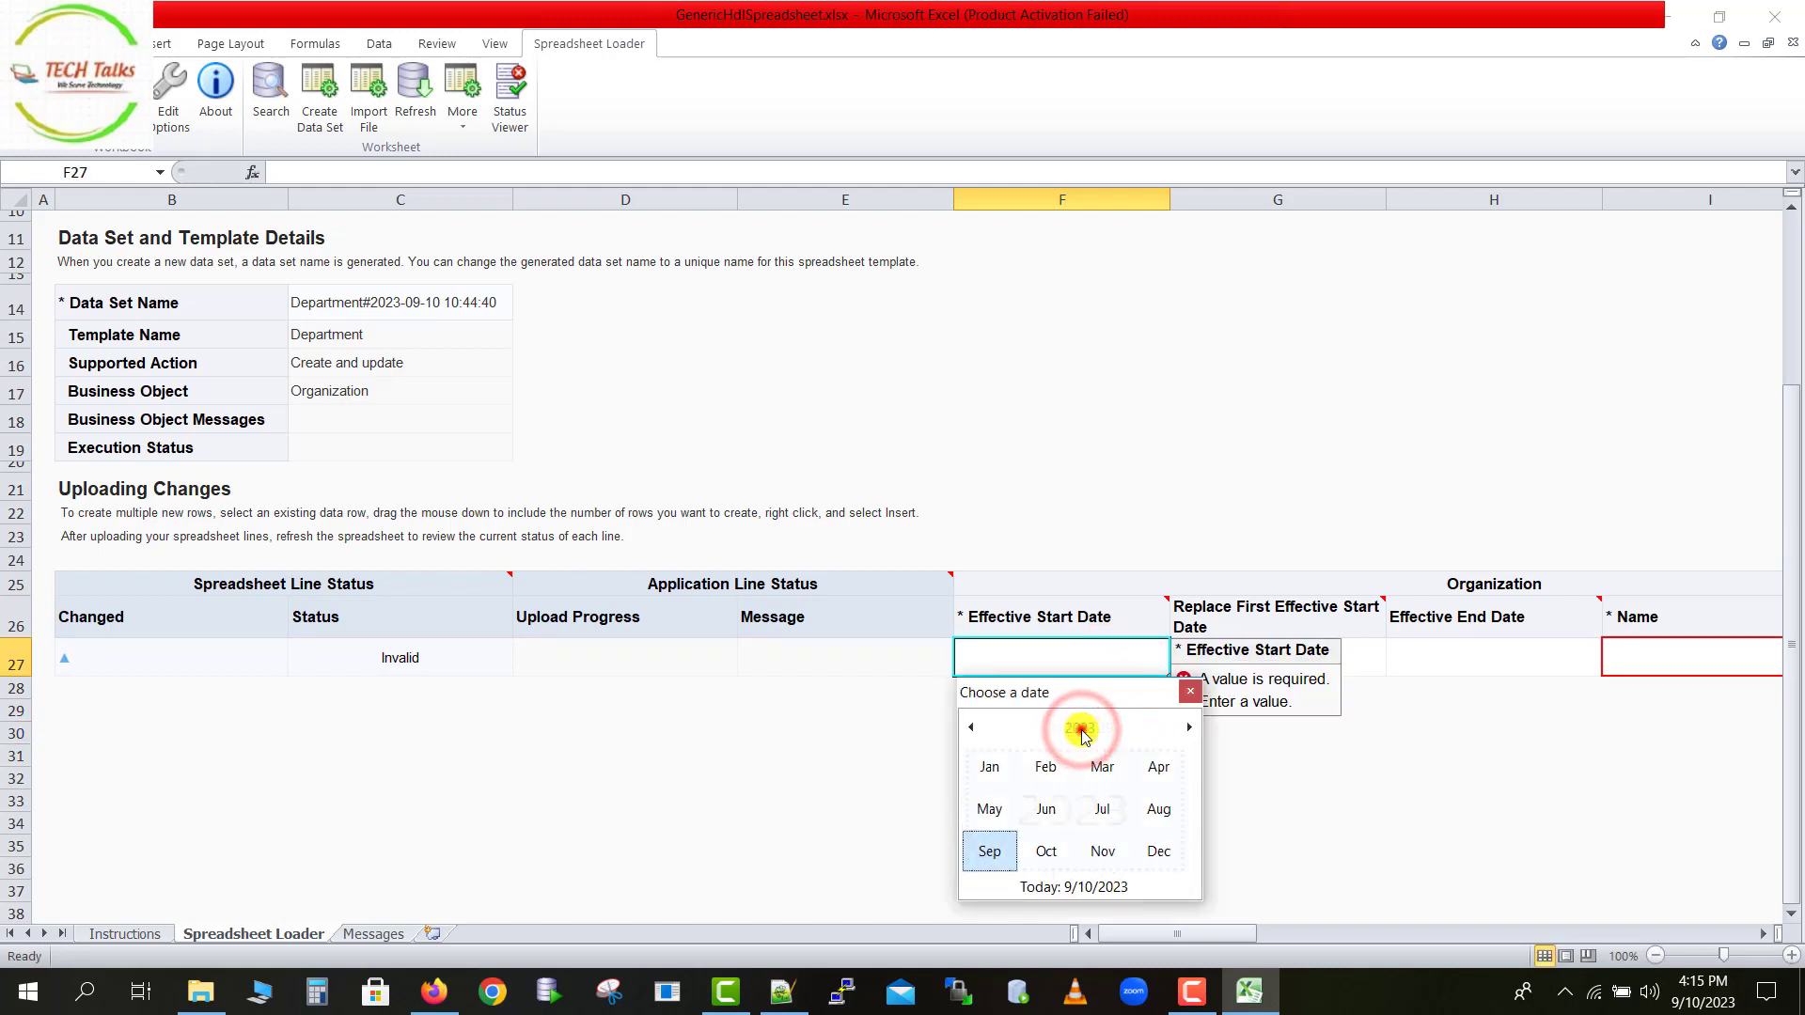
left_click(1081, 729)
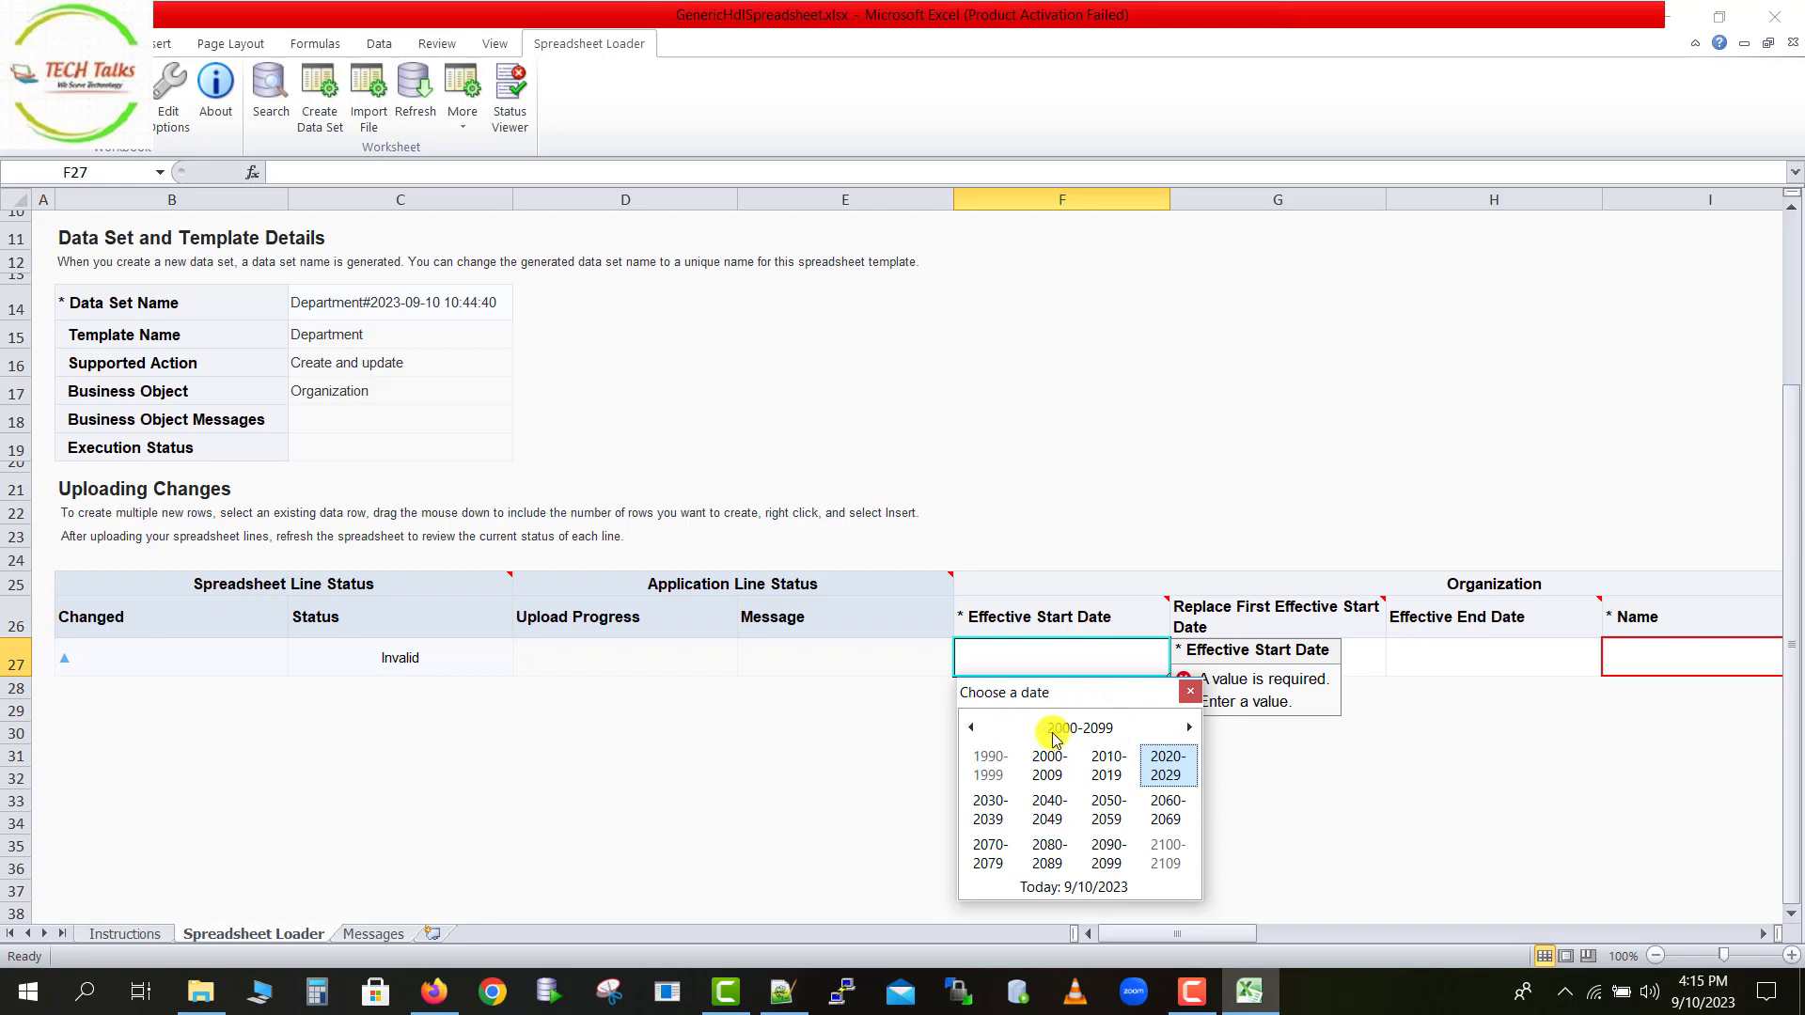
left_click(974, 729)
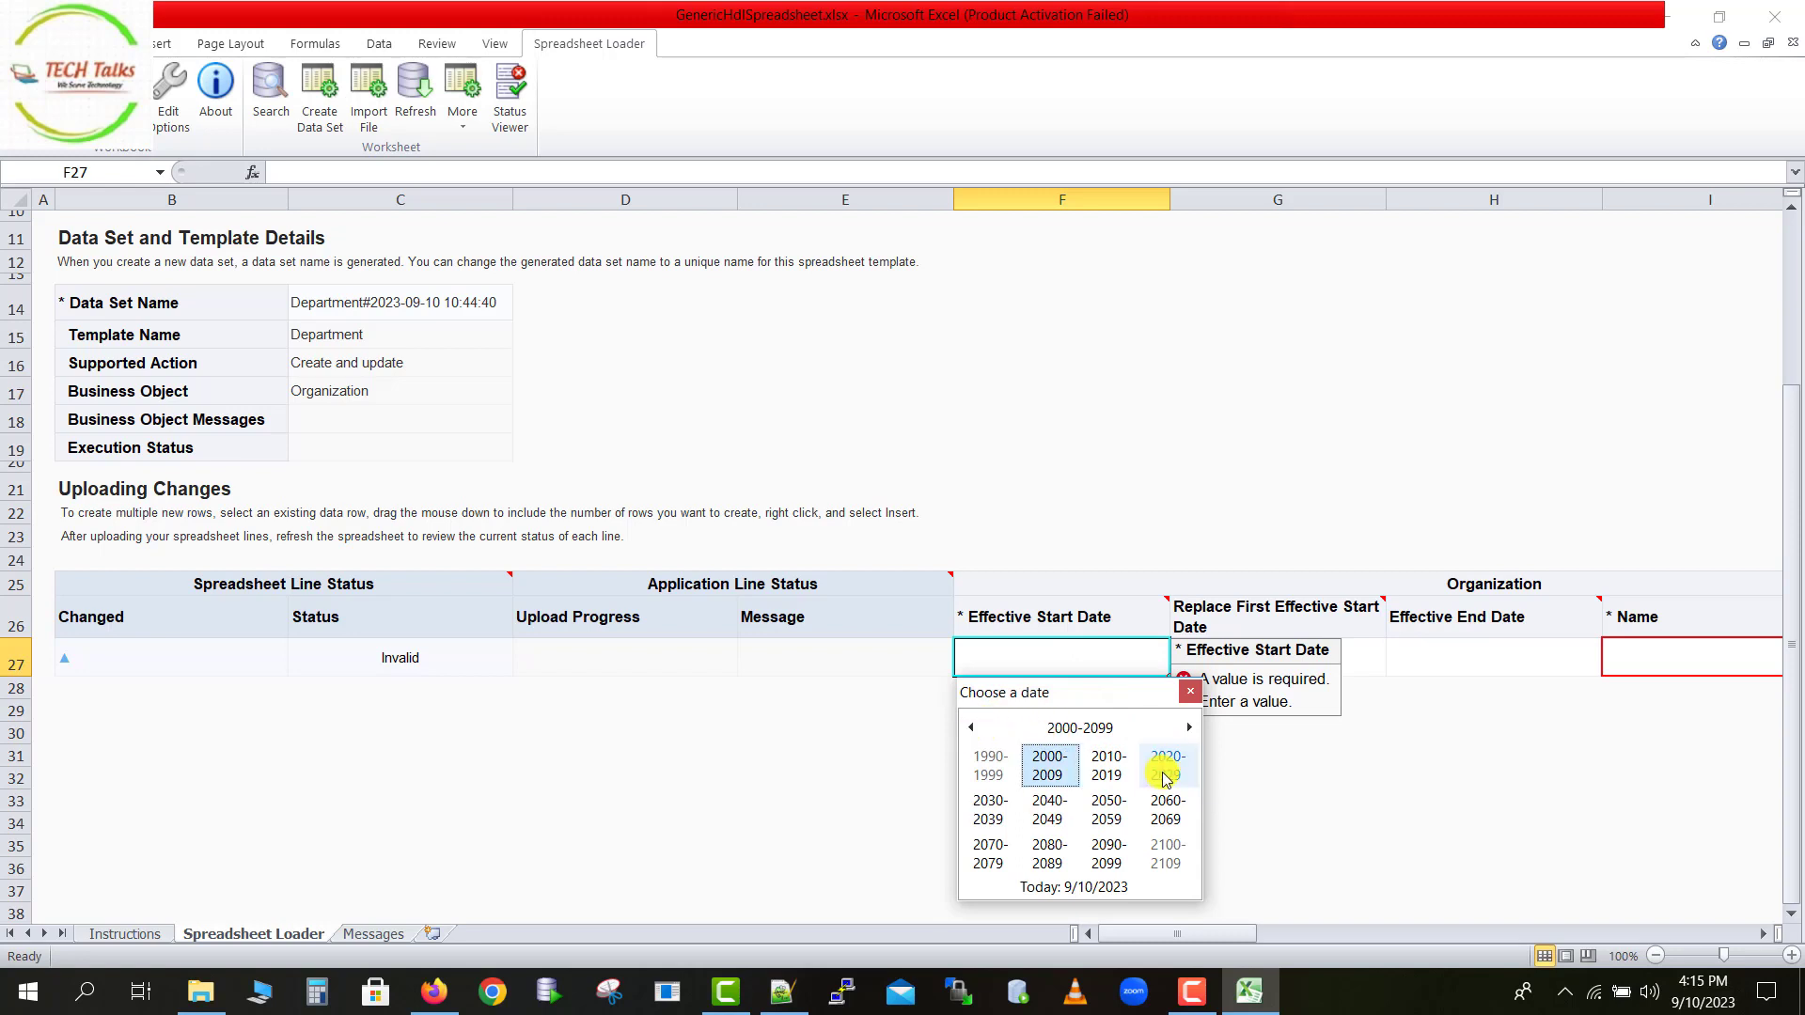
left_click(1165, 767)
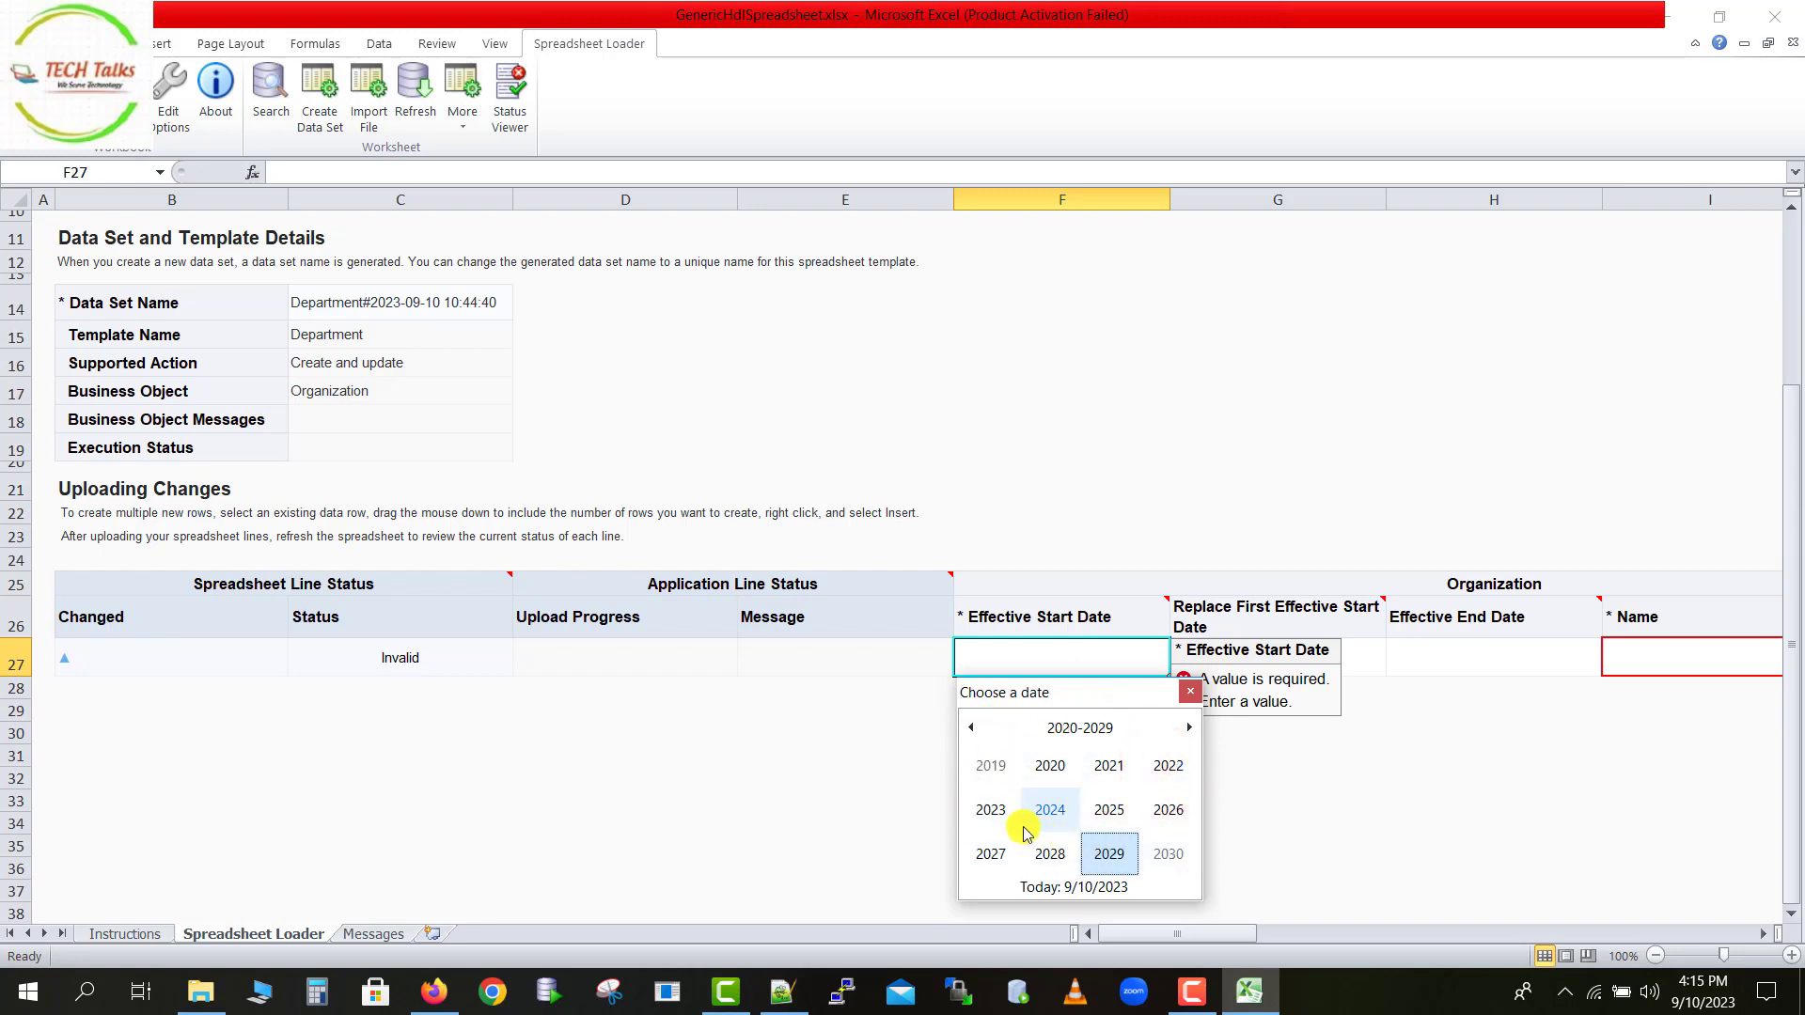
left_click(1000, 818)
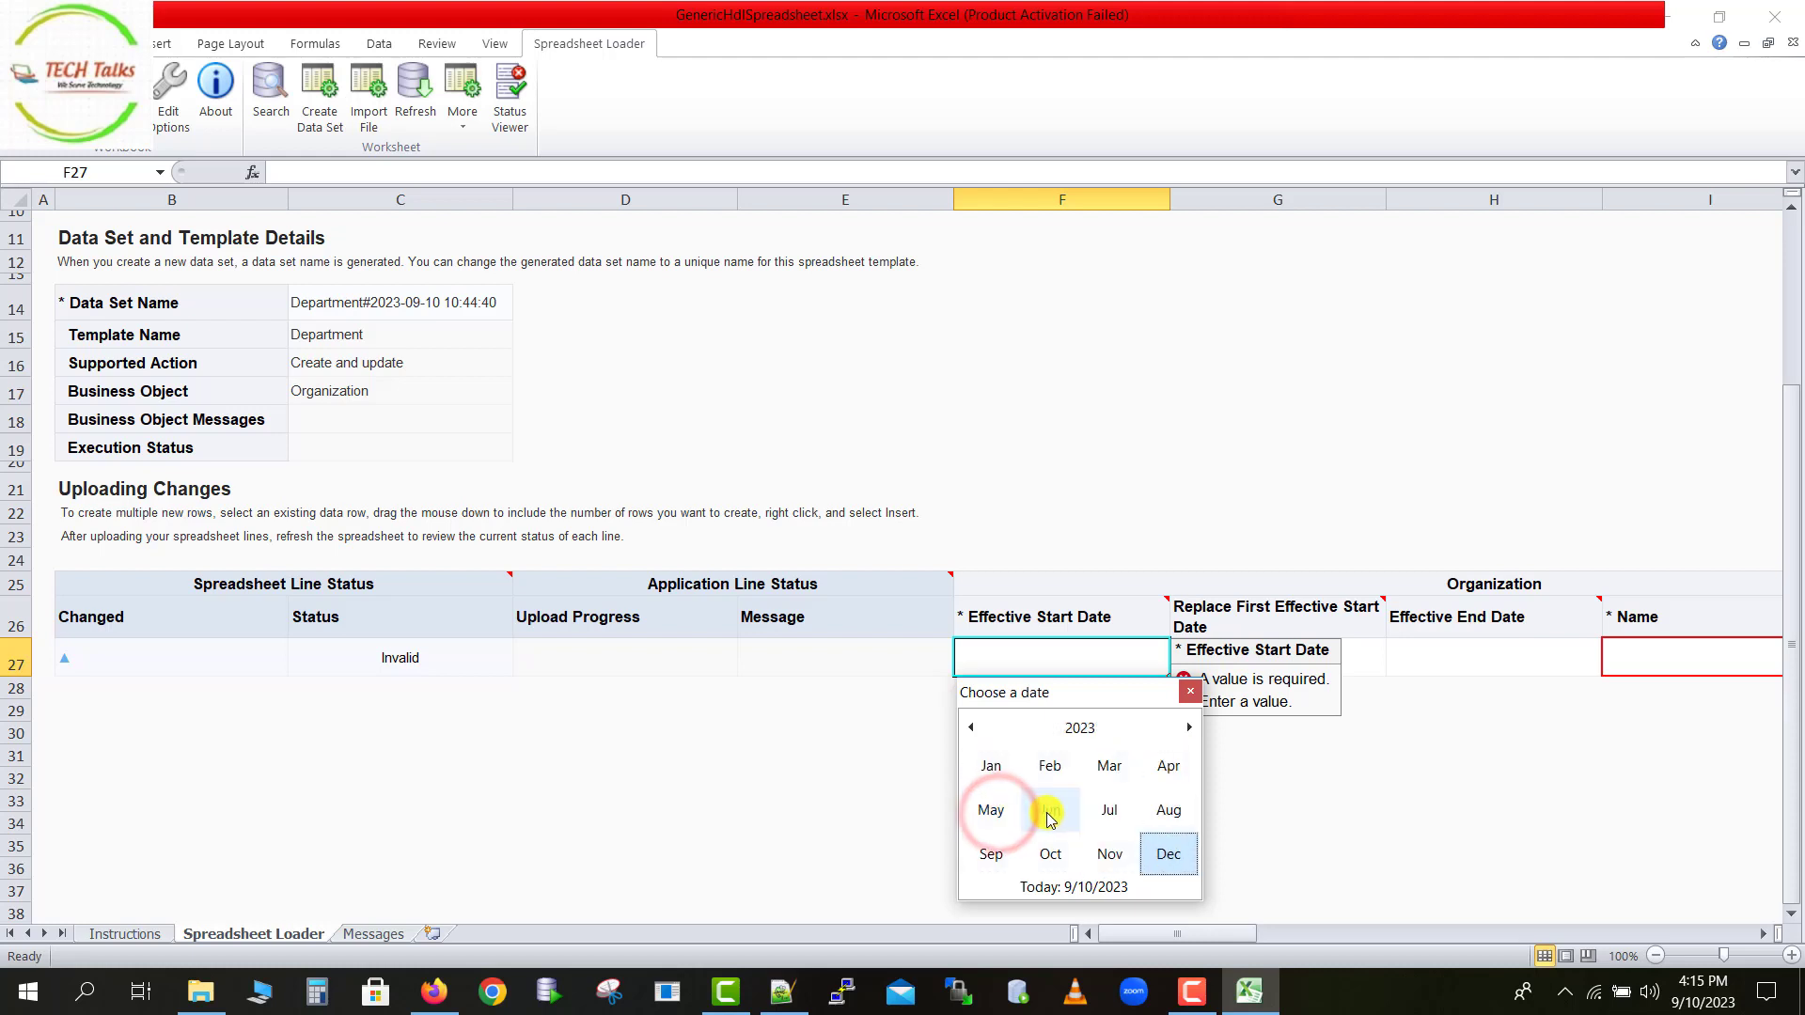
left_click(1002, 779)
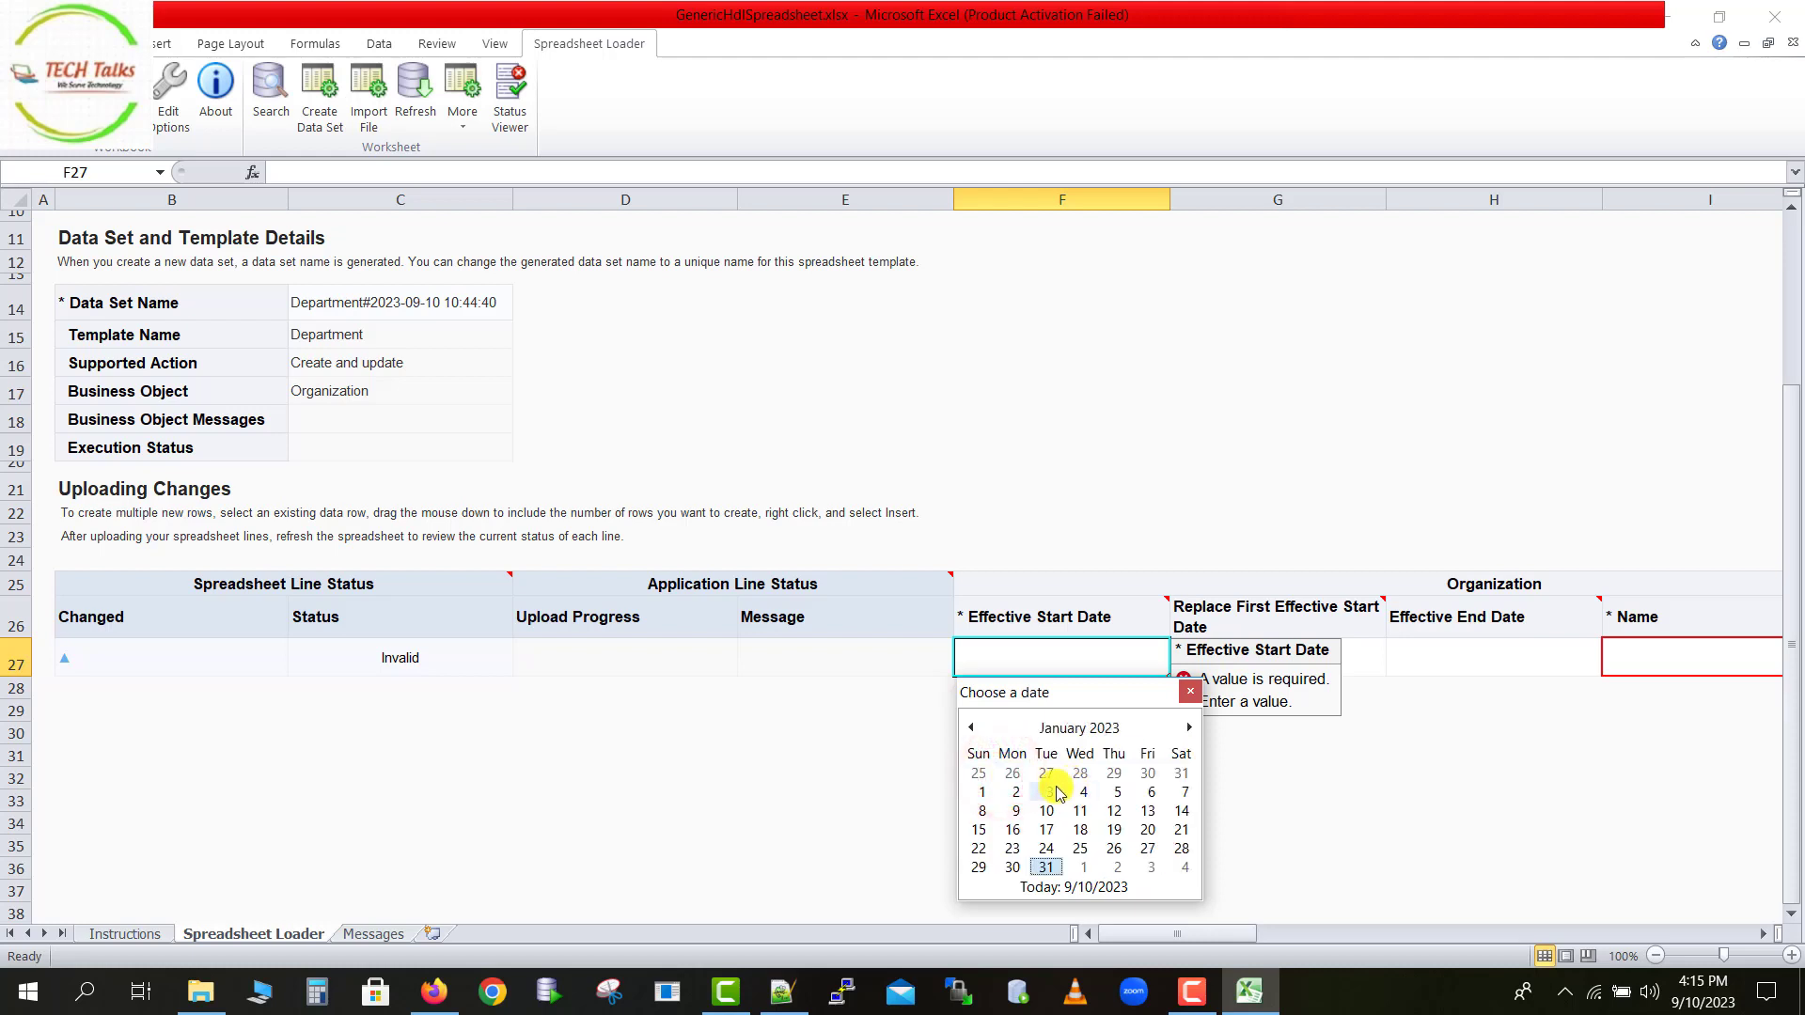
left_click(984, 792)
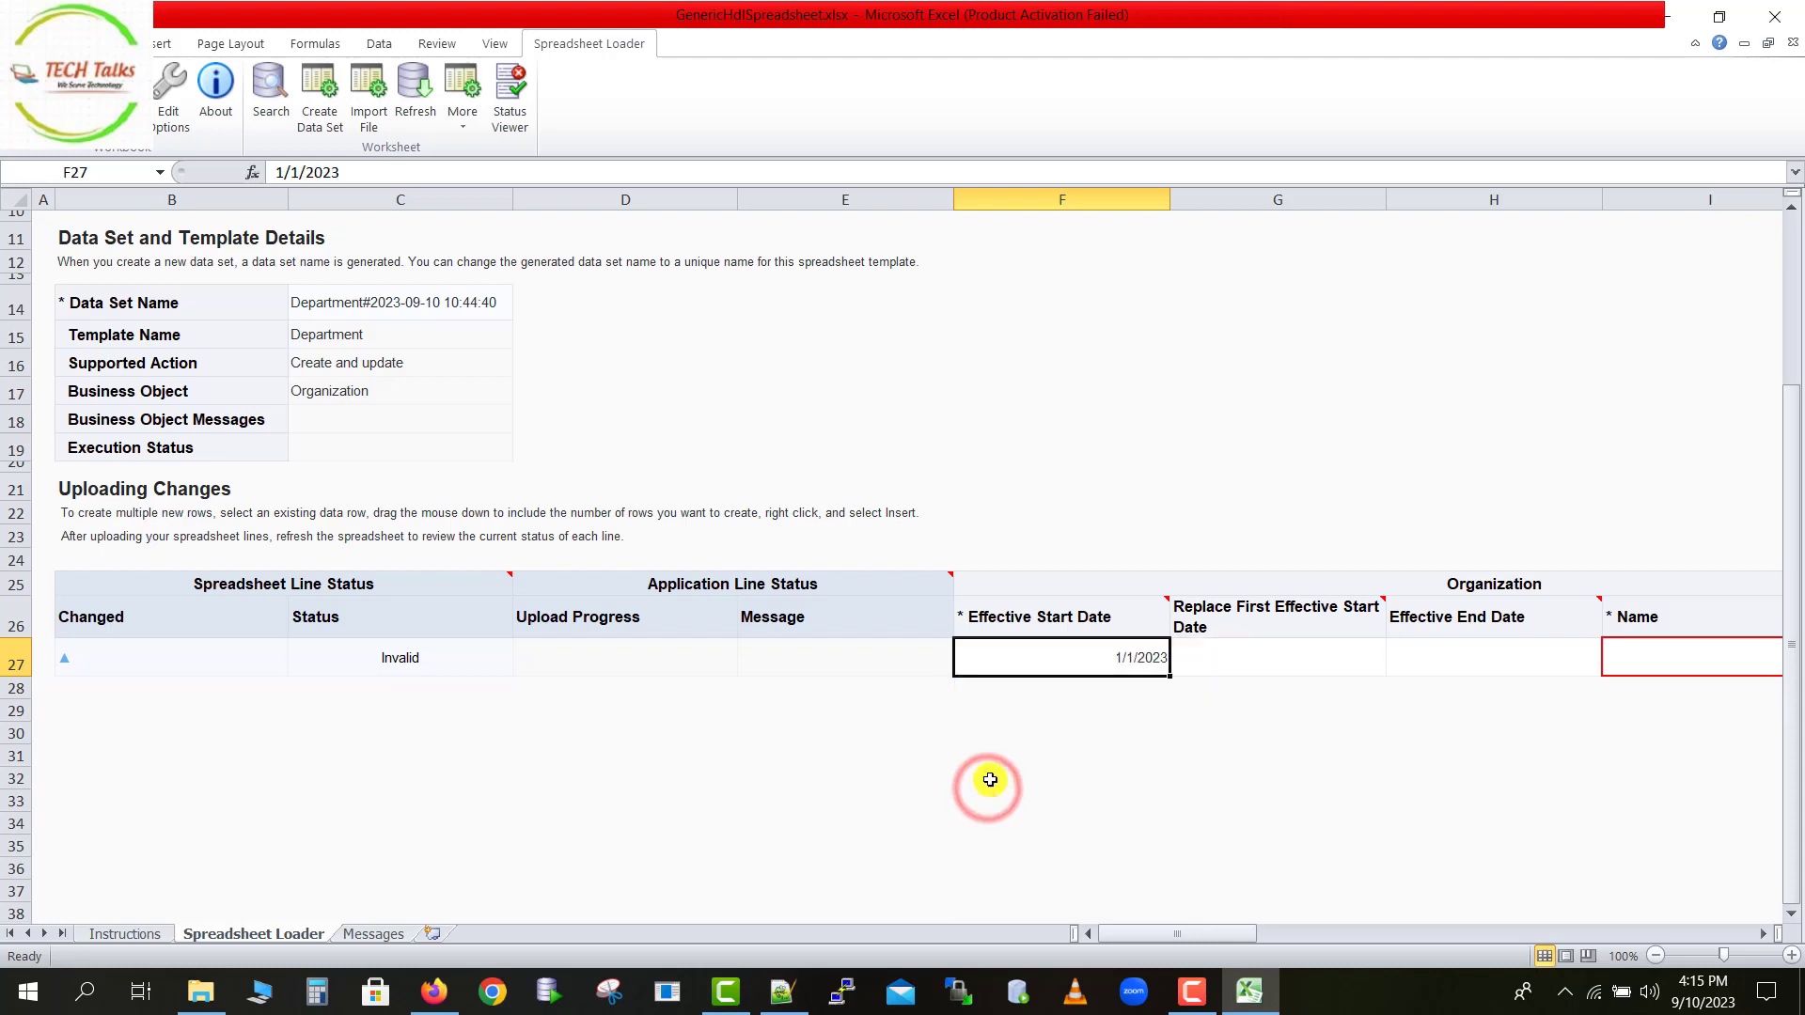
Enter Demo Dpernment 1 as the department Name in the first data row.
left_click(1227, 665)
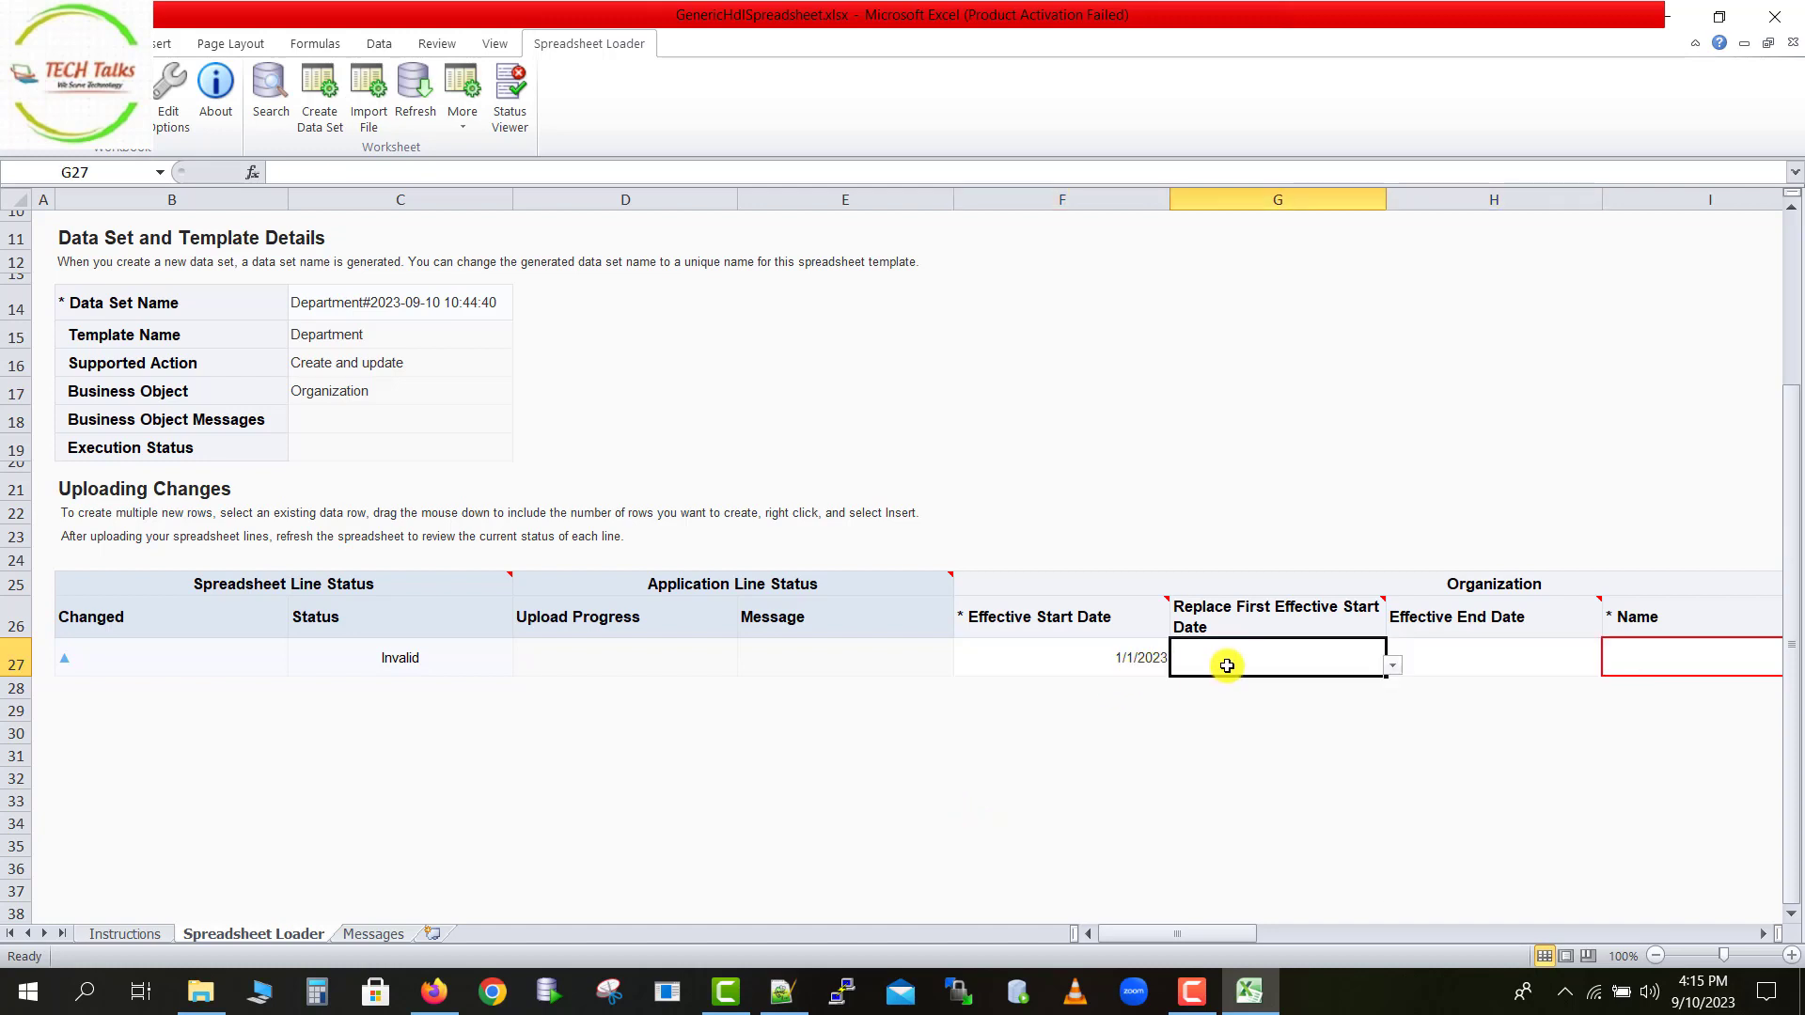
key("Tab")
key("Tab")
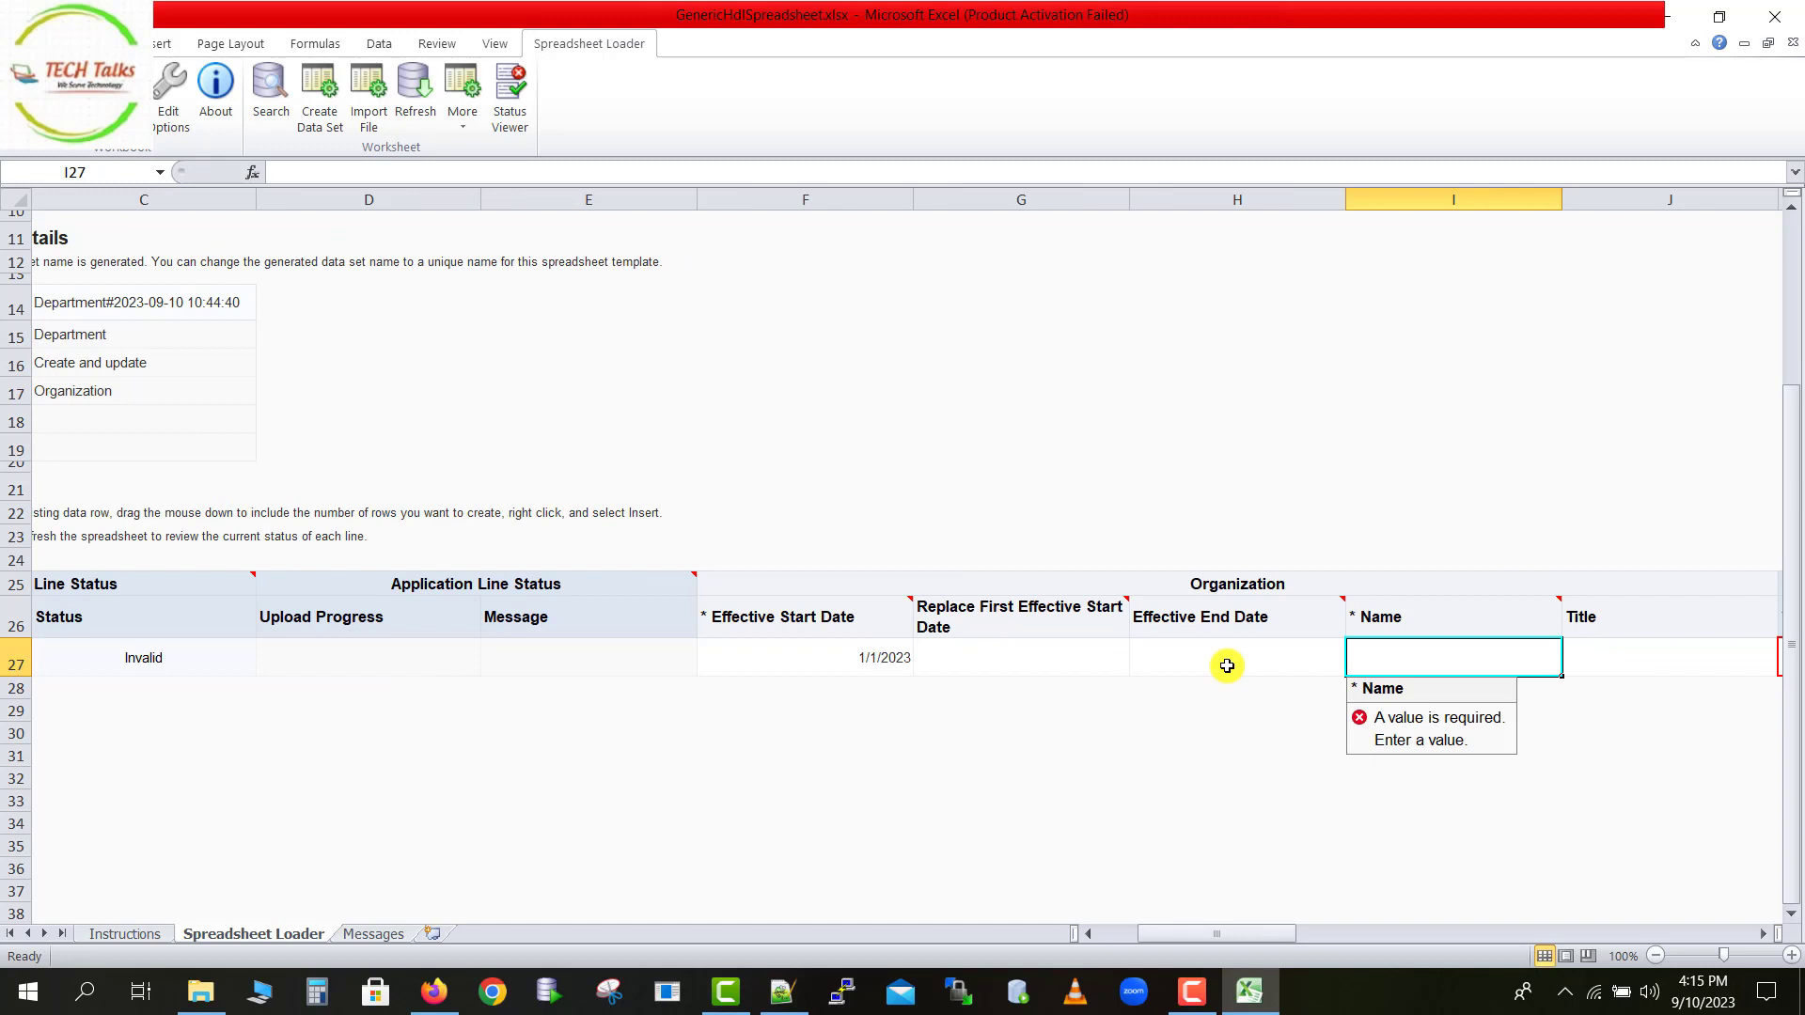
double_click(1411, 667)
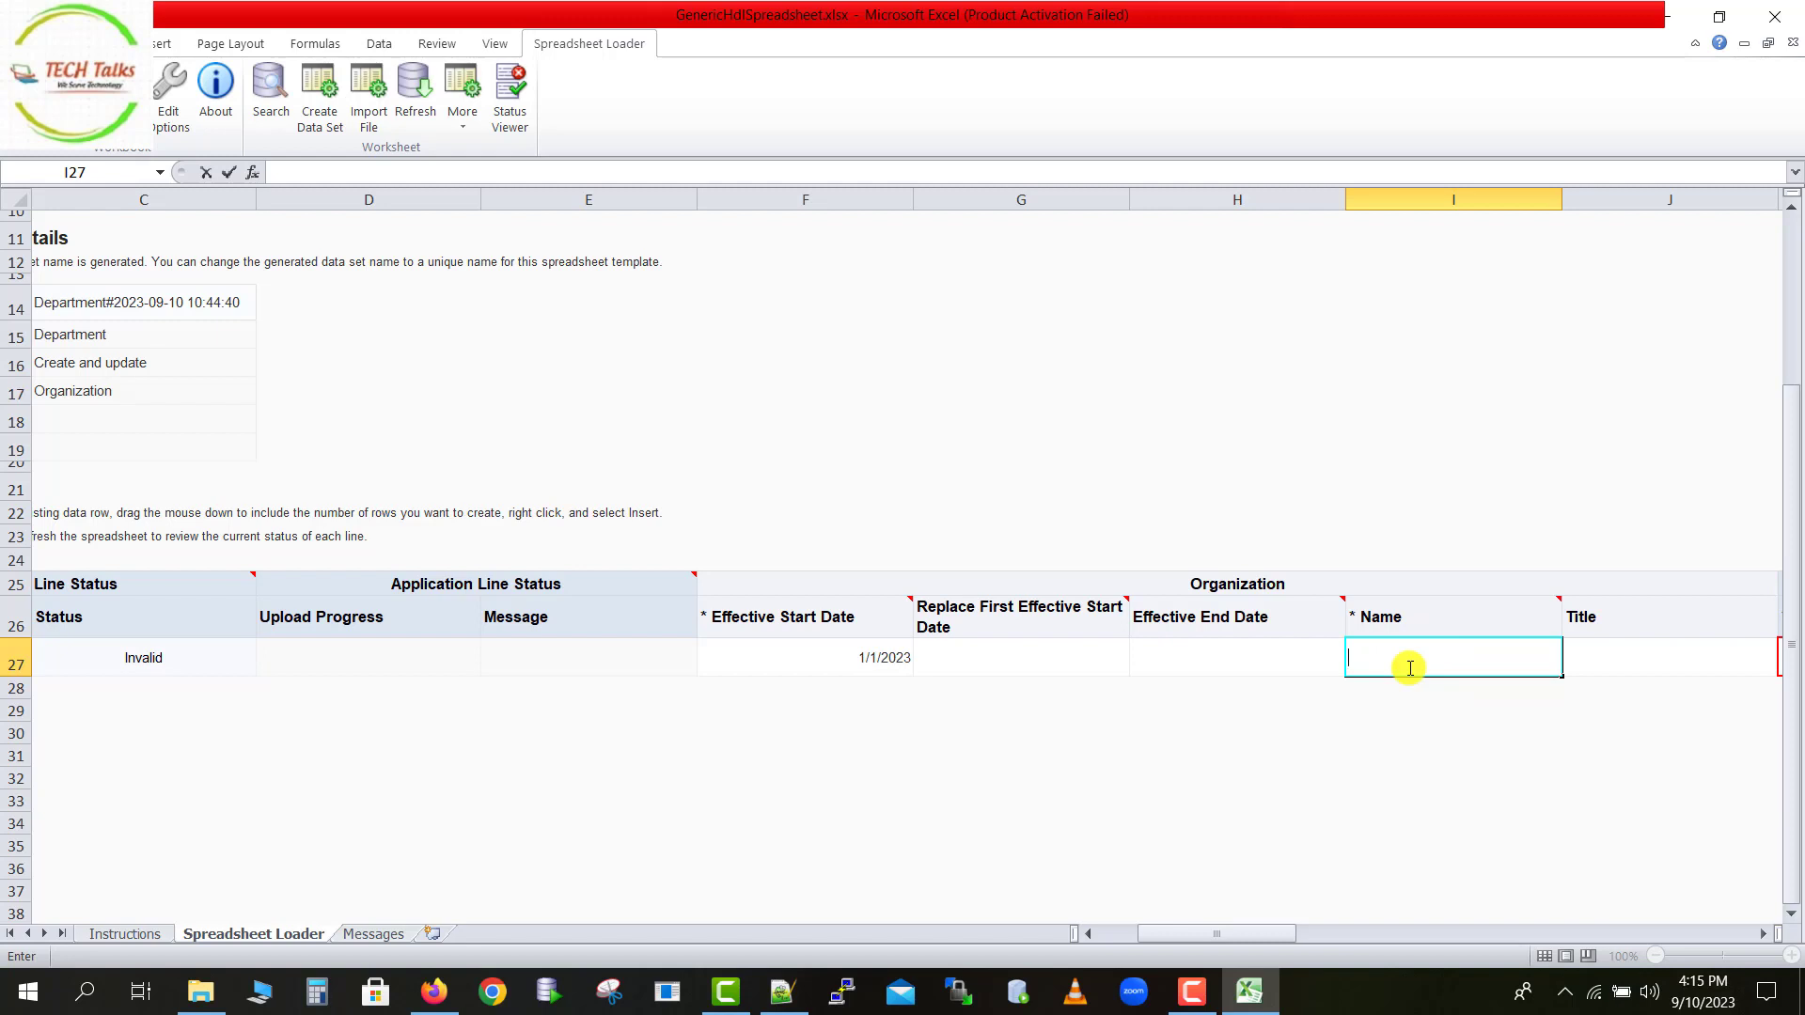
type("Demo Dpernment 1")
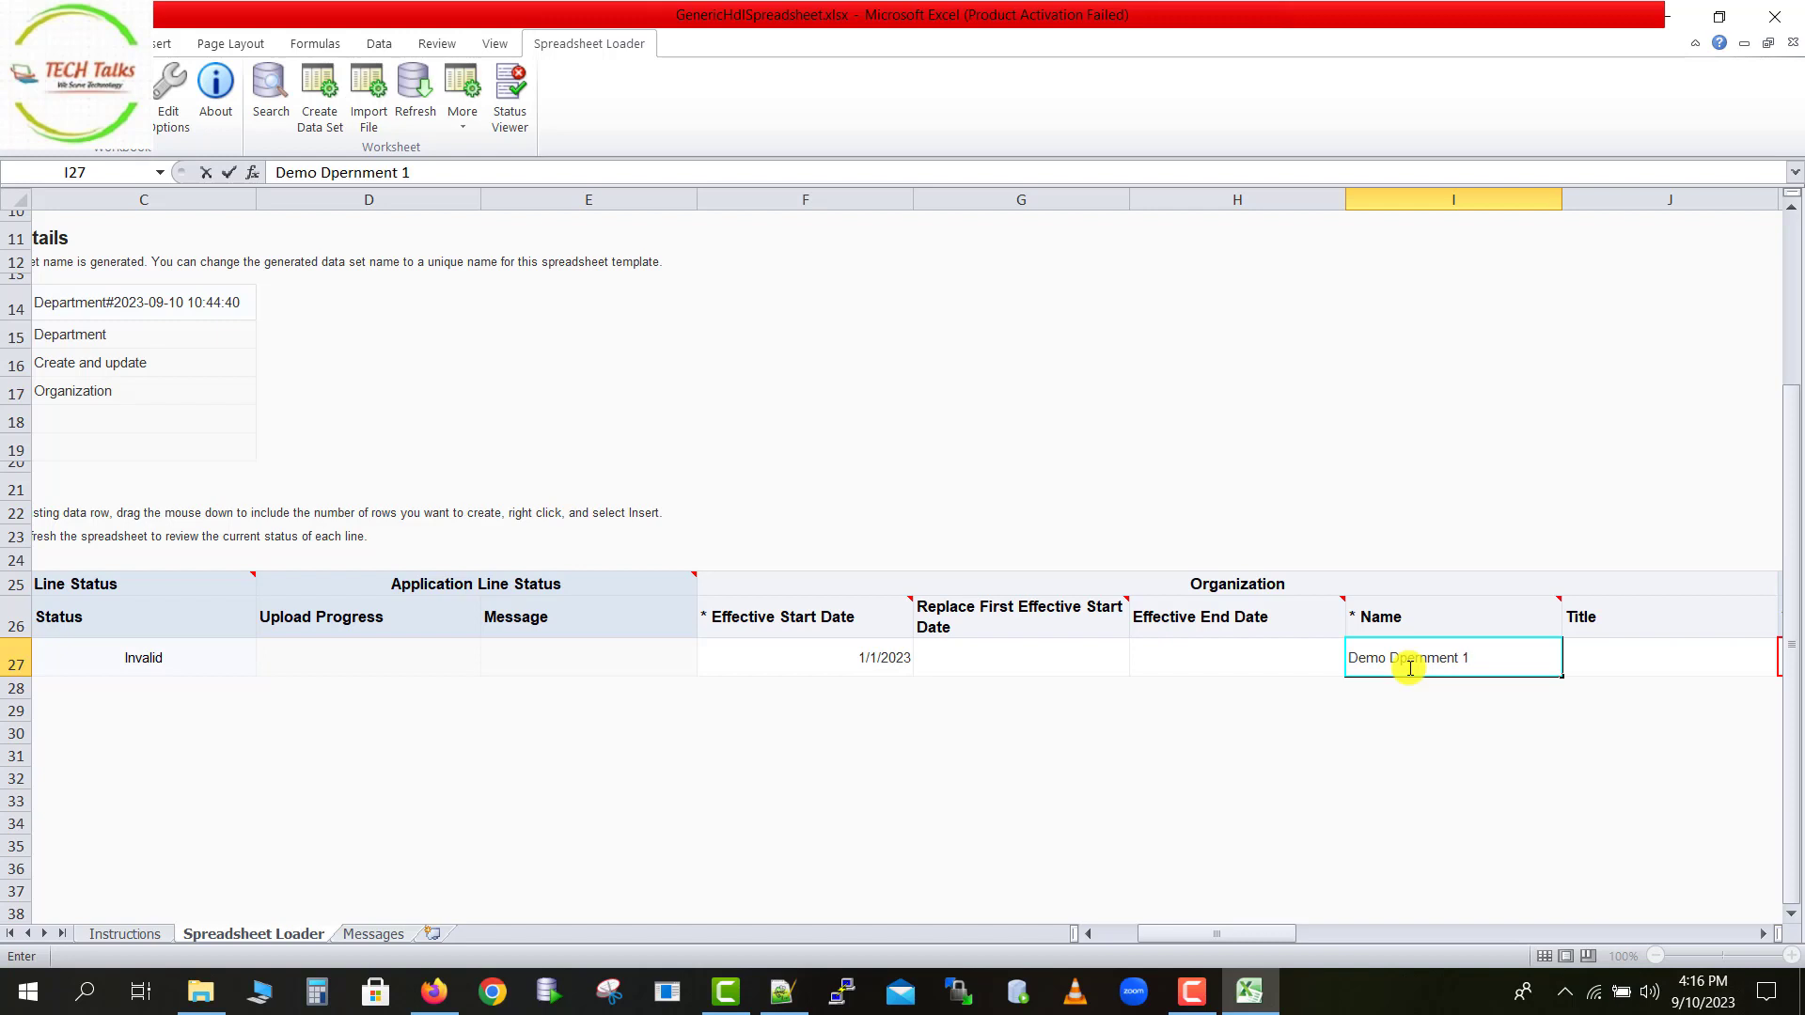
Open the Set Code search-and-select panel for the first data row, letting the page scripts continue running.
key("Tab")
key("Tab")
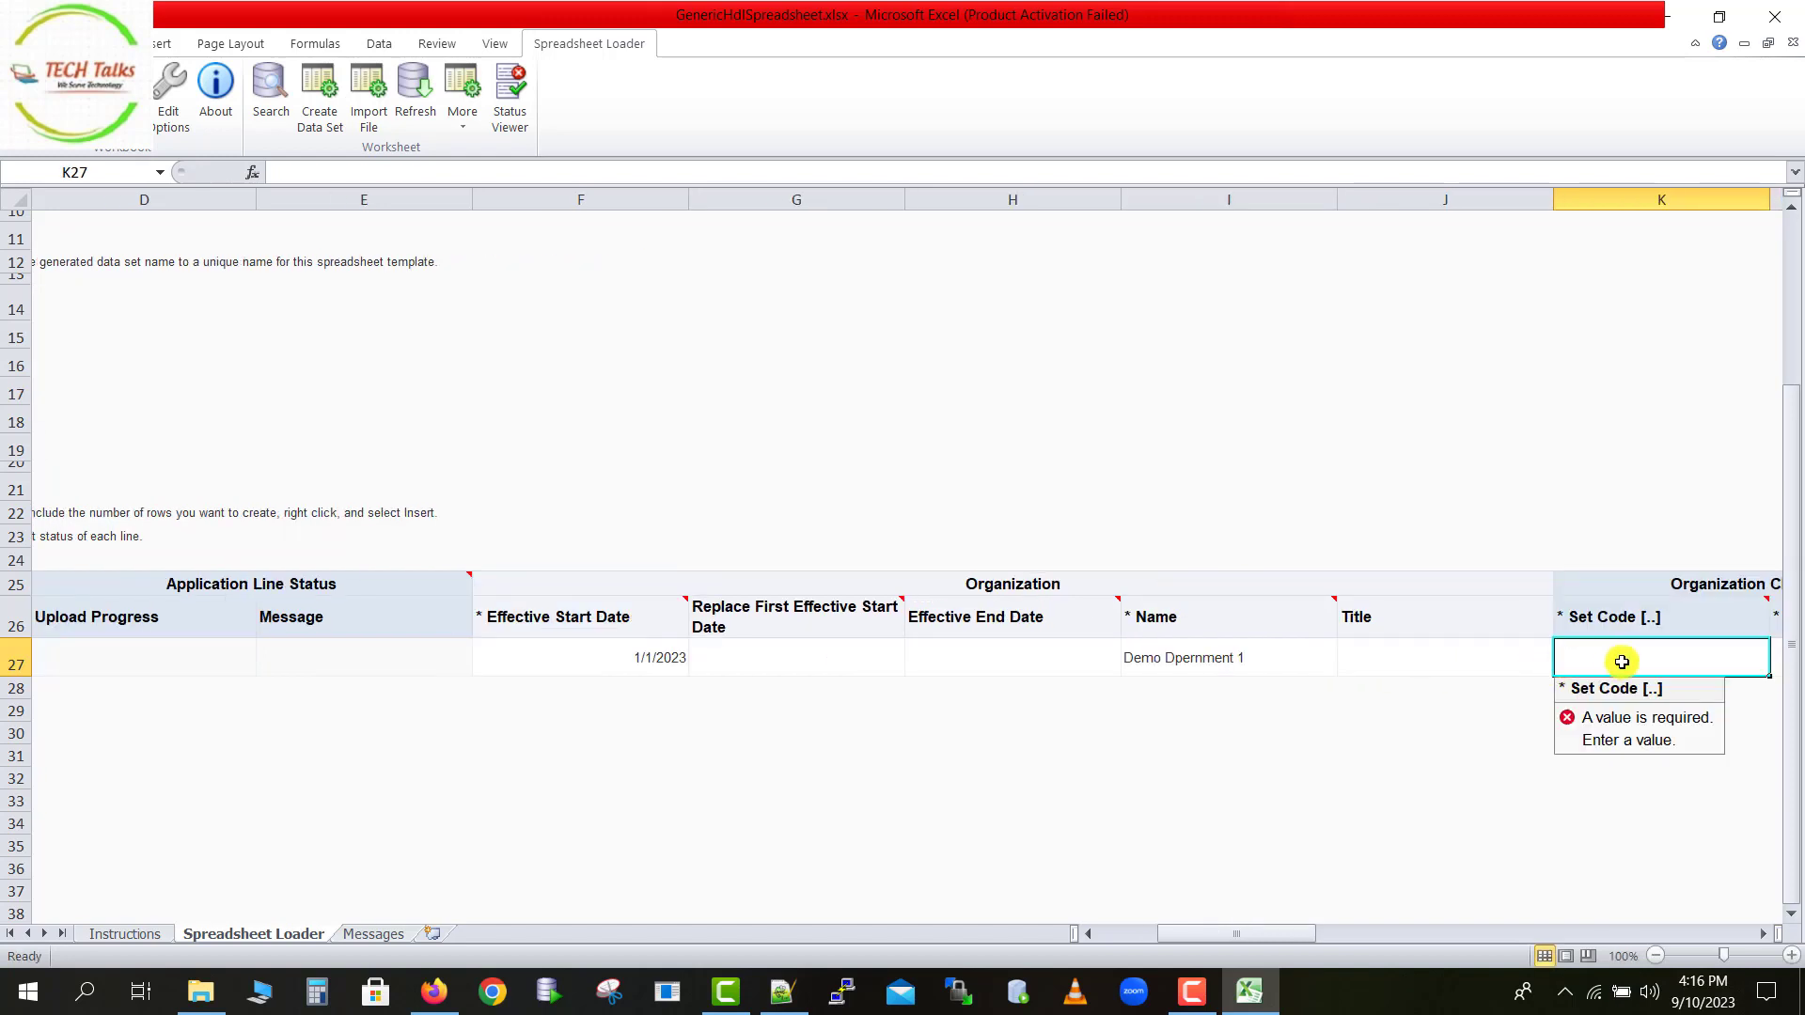
key("Tab")
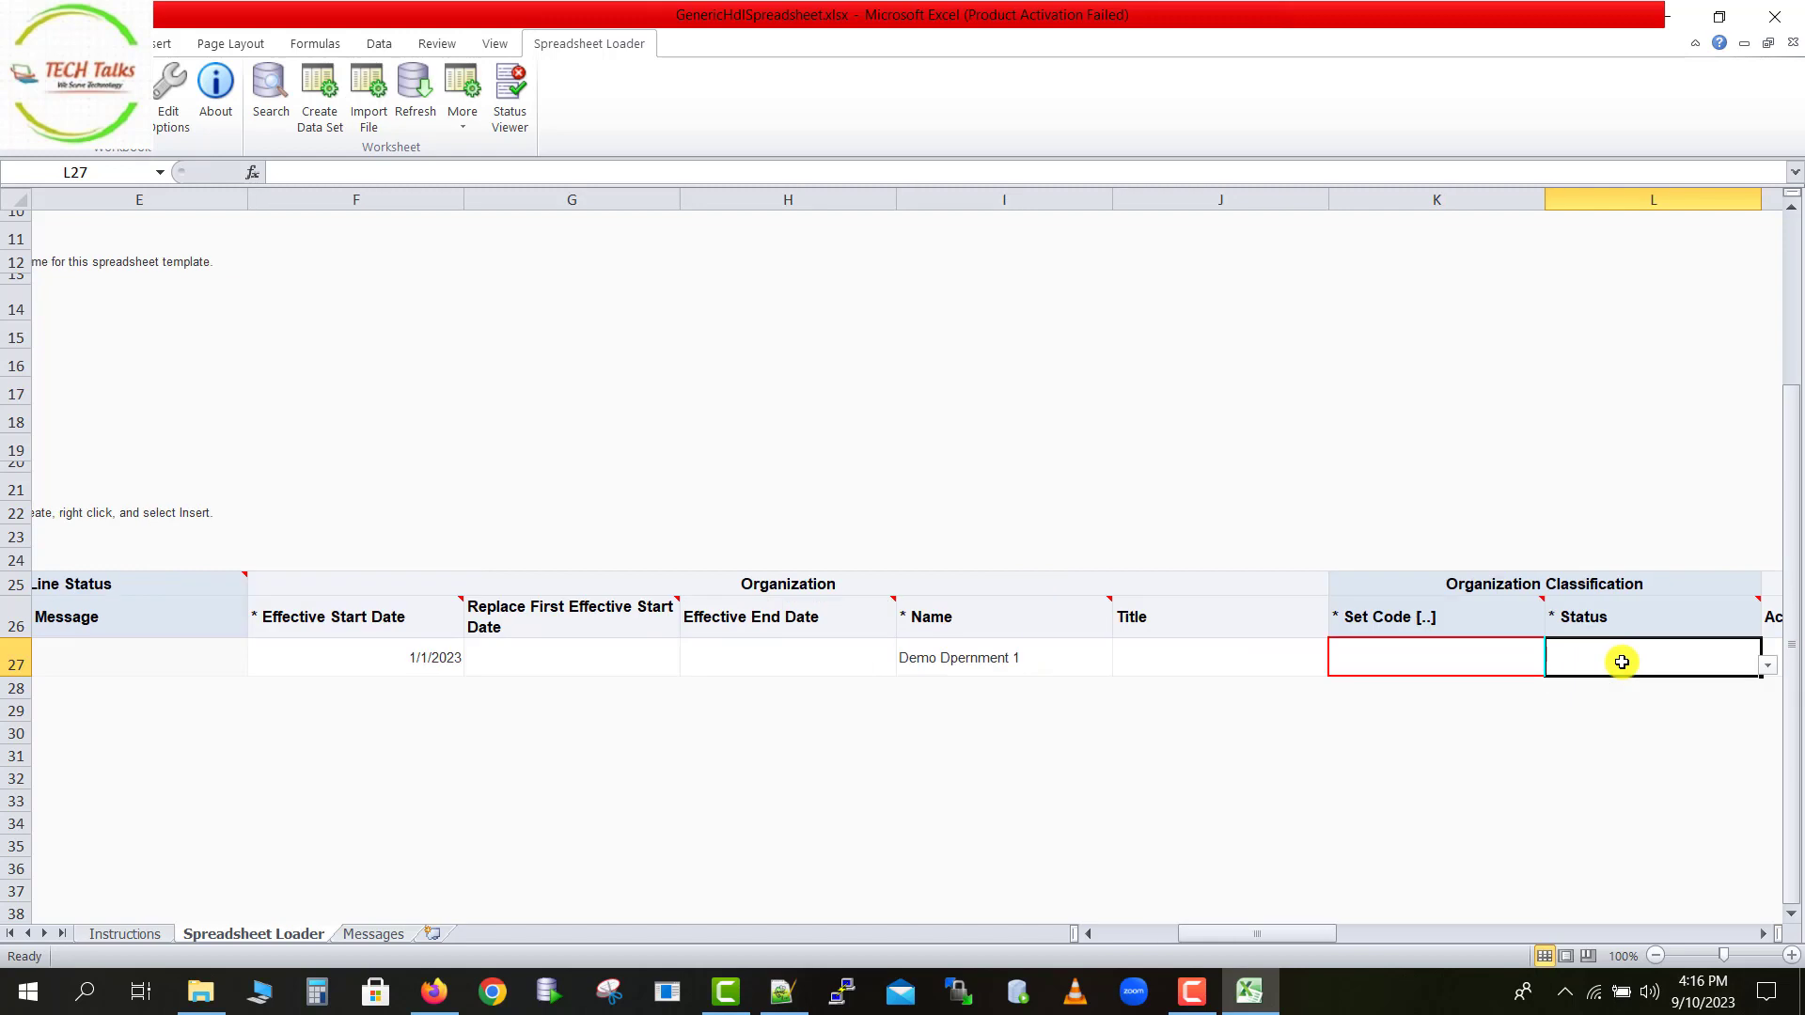
left_click(1483, 664)
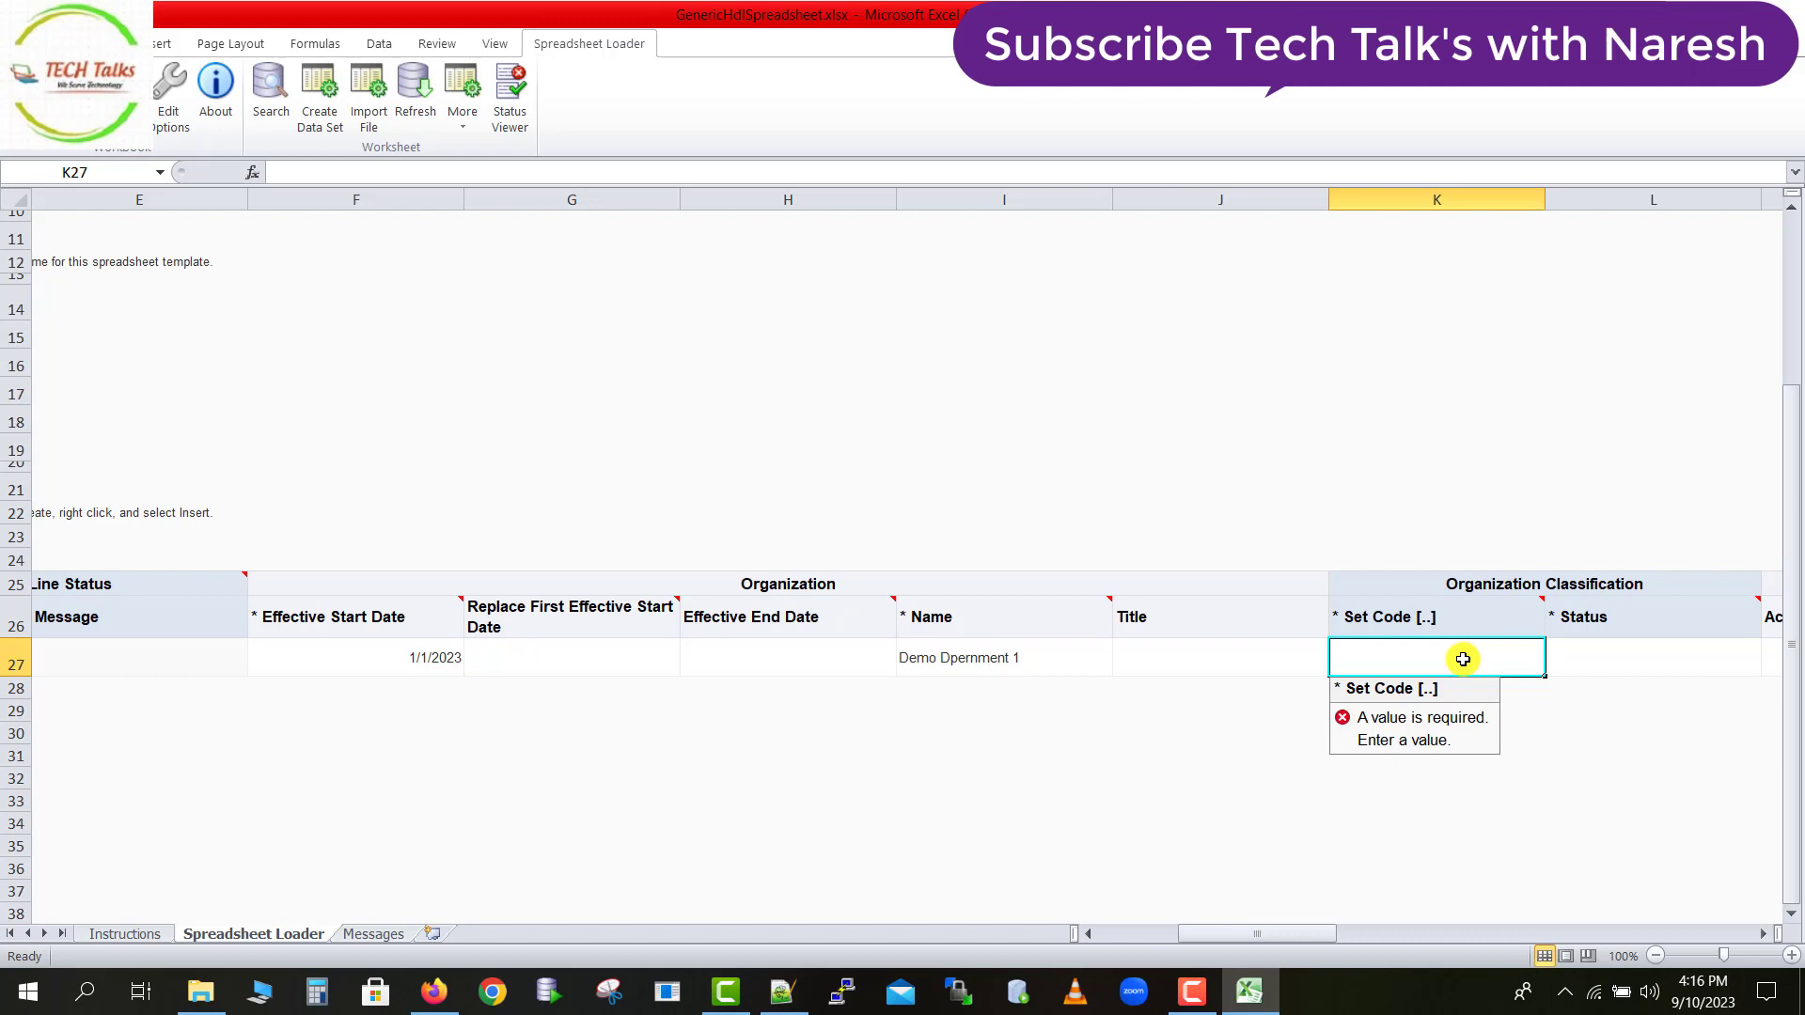
left_click(1463, 659)
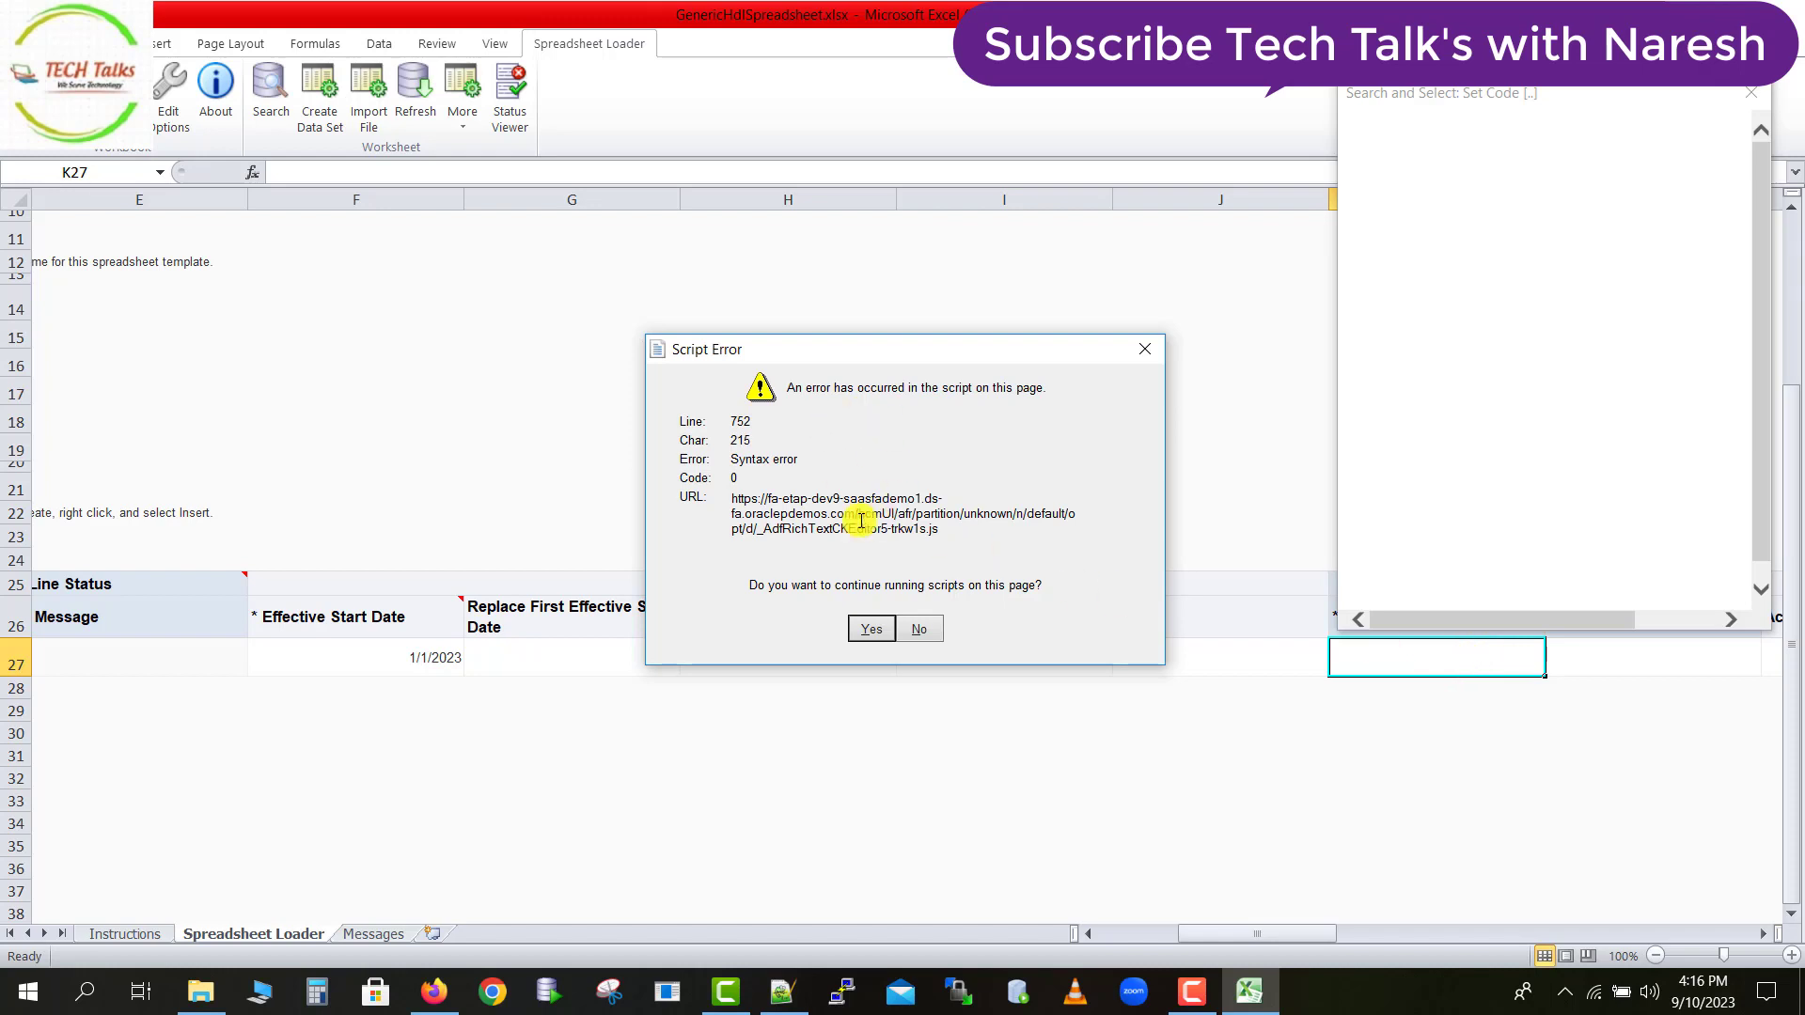
left_click(872, 630)
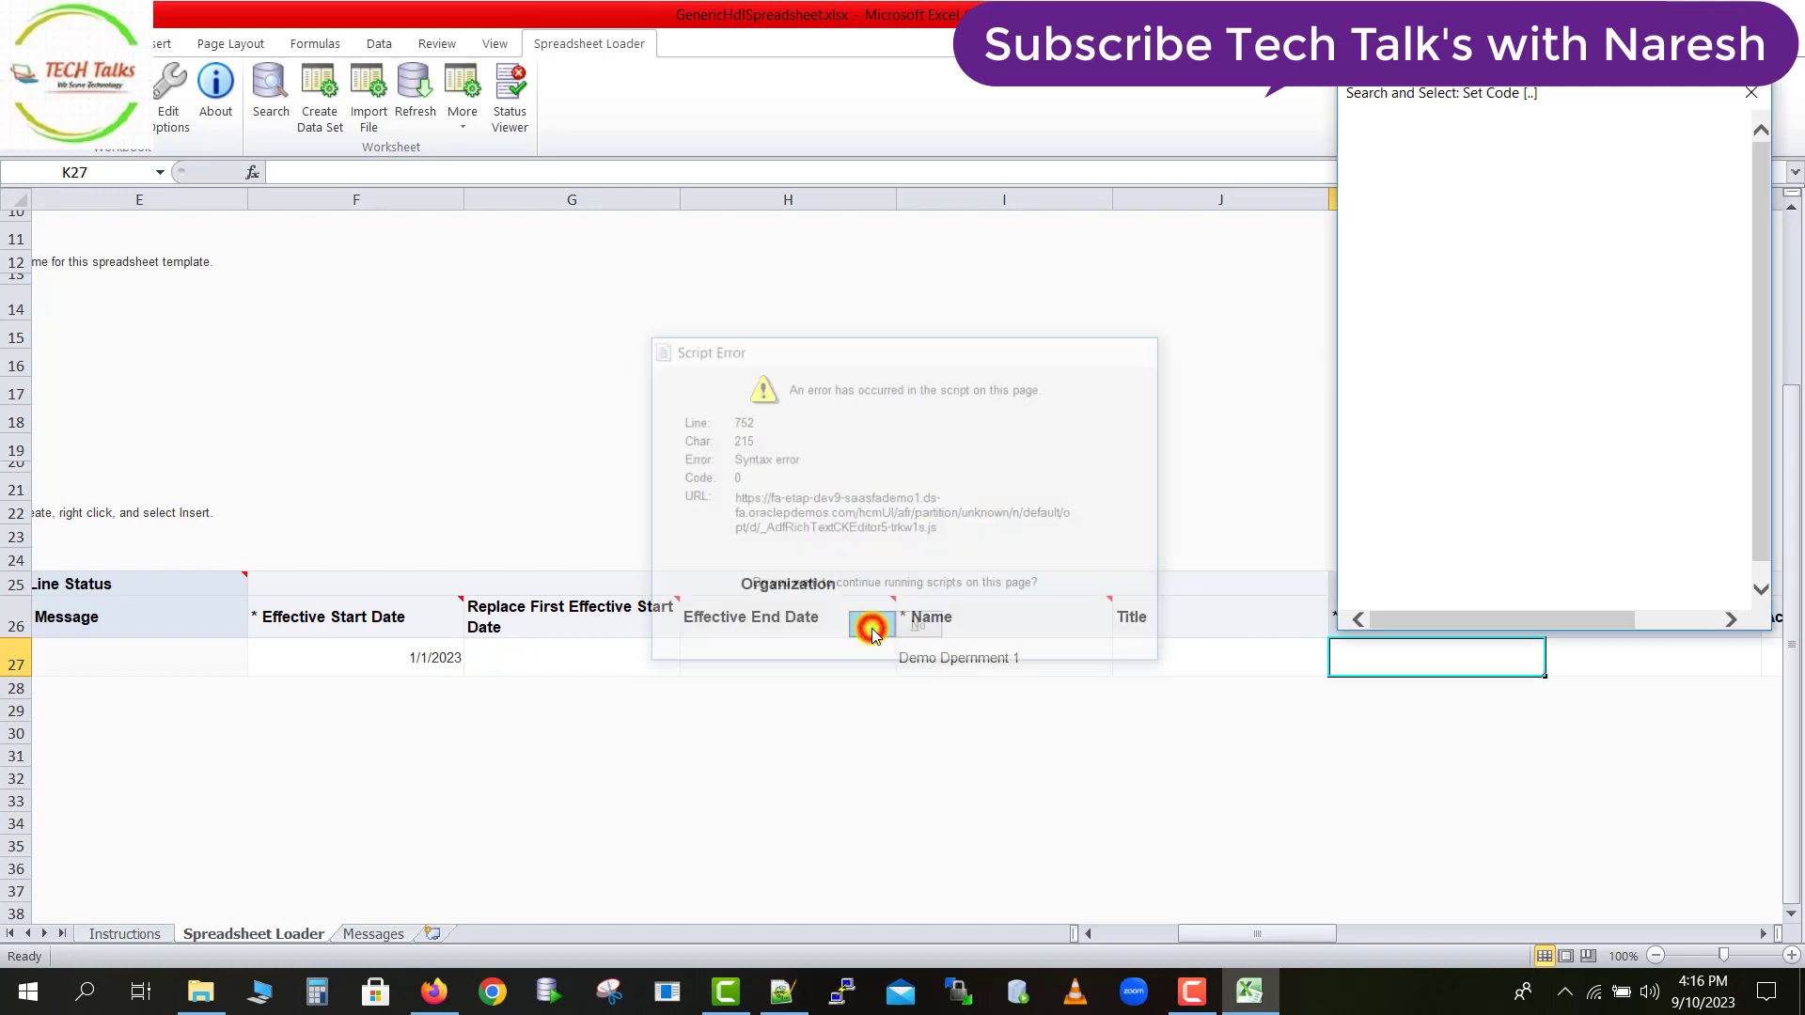